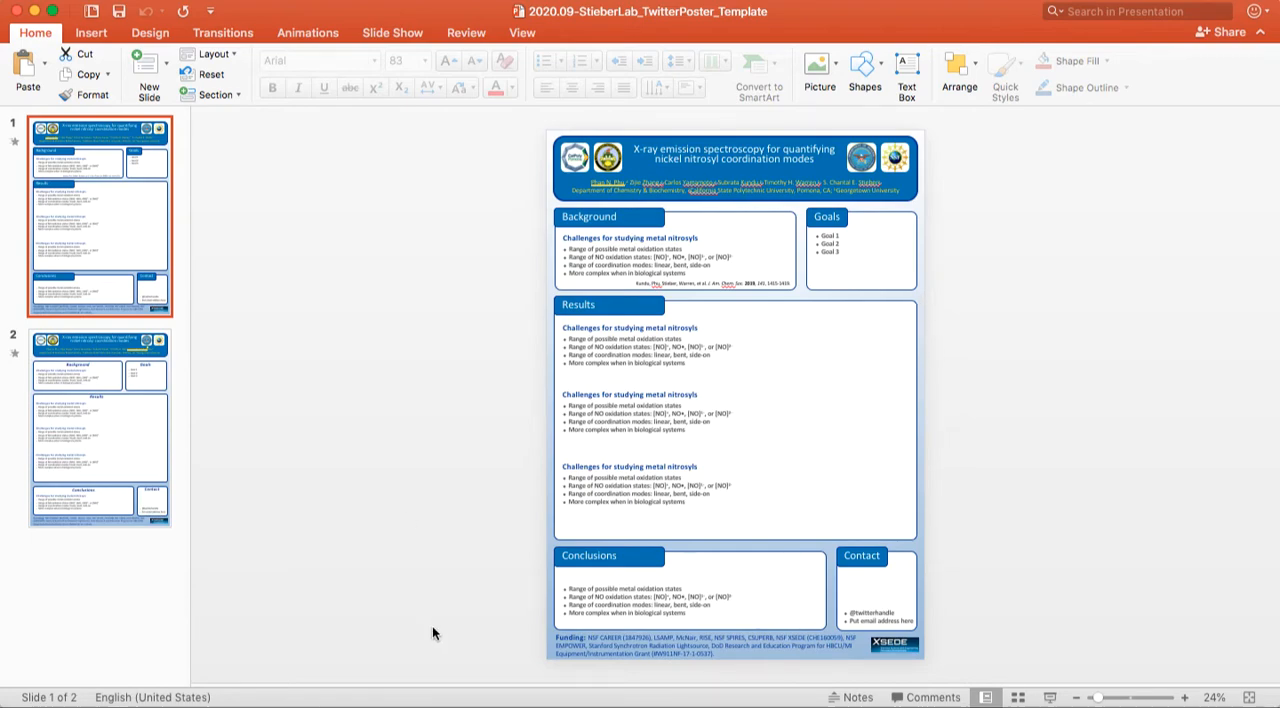
# Delete the second poster slide, leaving a single slide in the file.
pyautogui.click(144, 398)
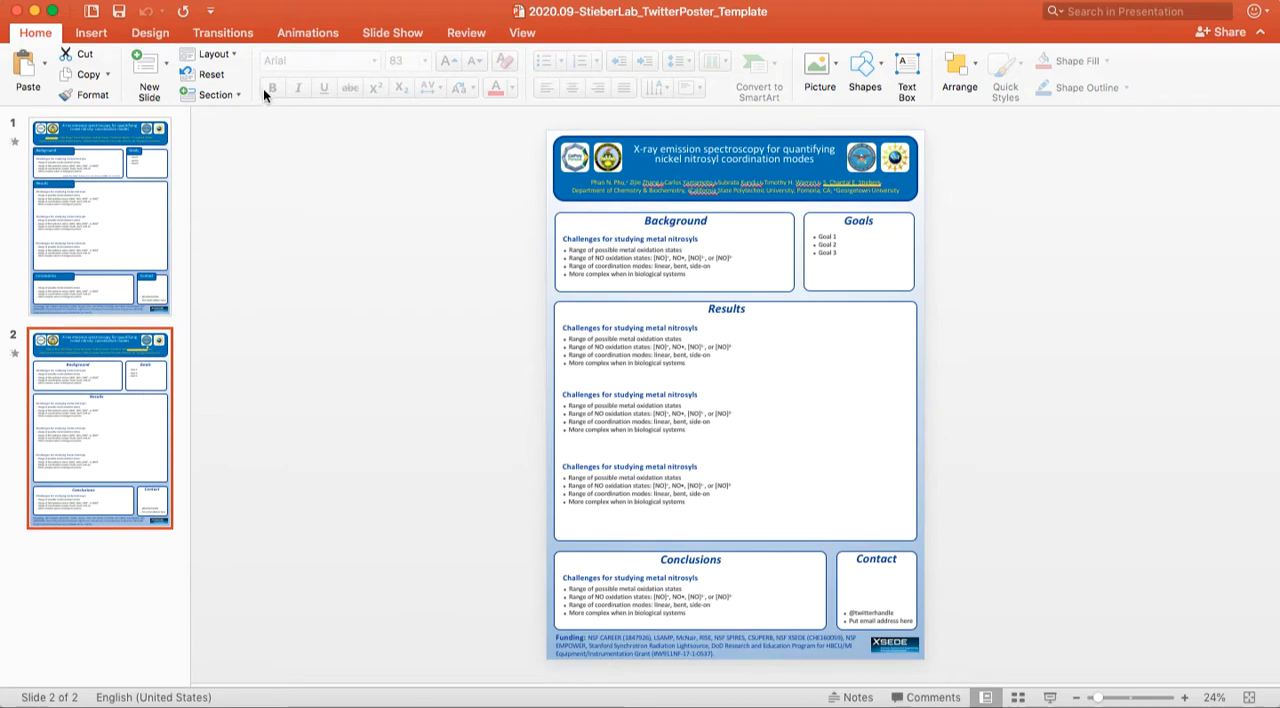
pyautogui.press('Delete')
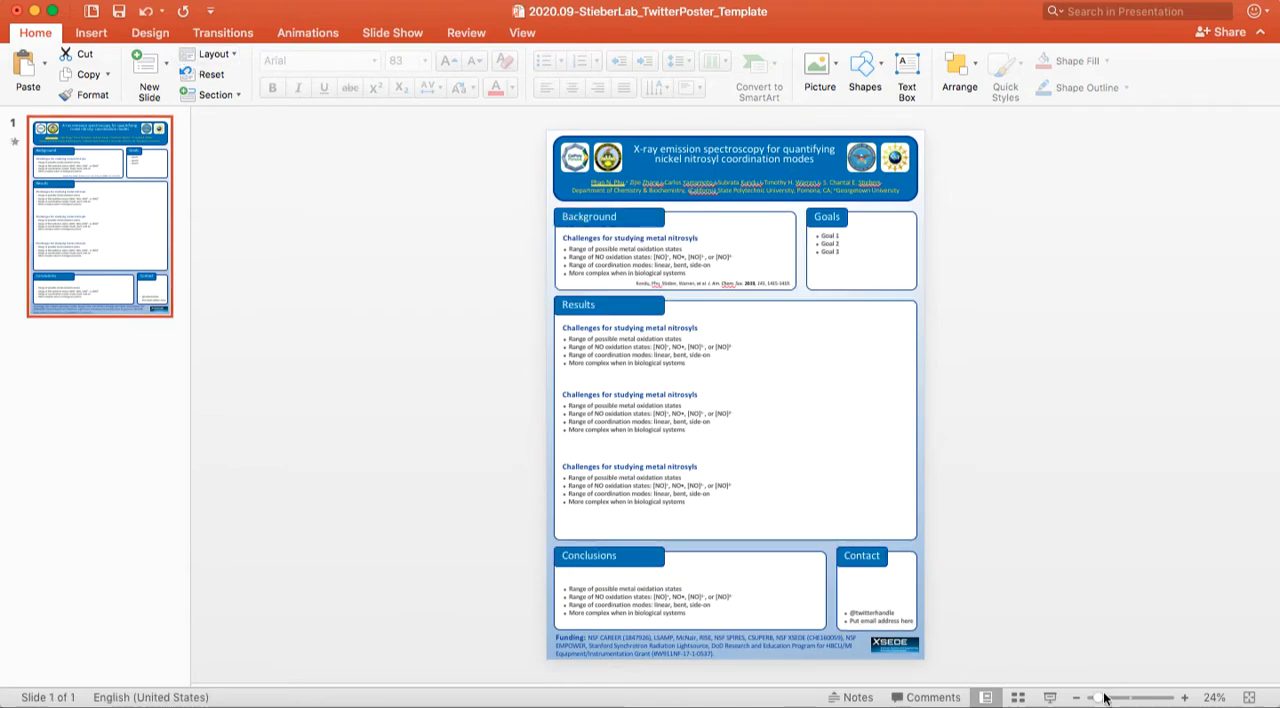
# Zoom in and replace the two-line title with "Synthesis of mesityl imidazole".
pyautogui.click(1185, 698)
pyautogui.click(1185, 698)
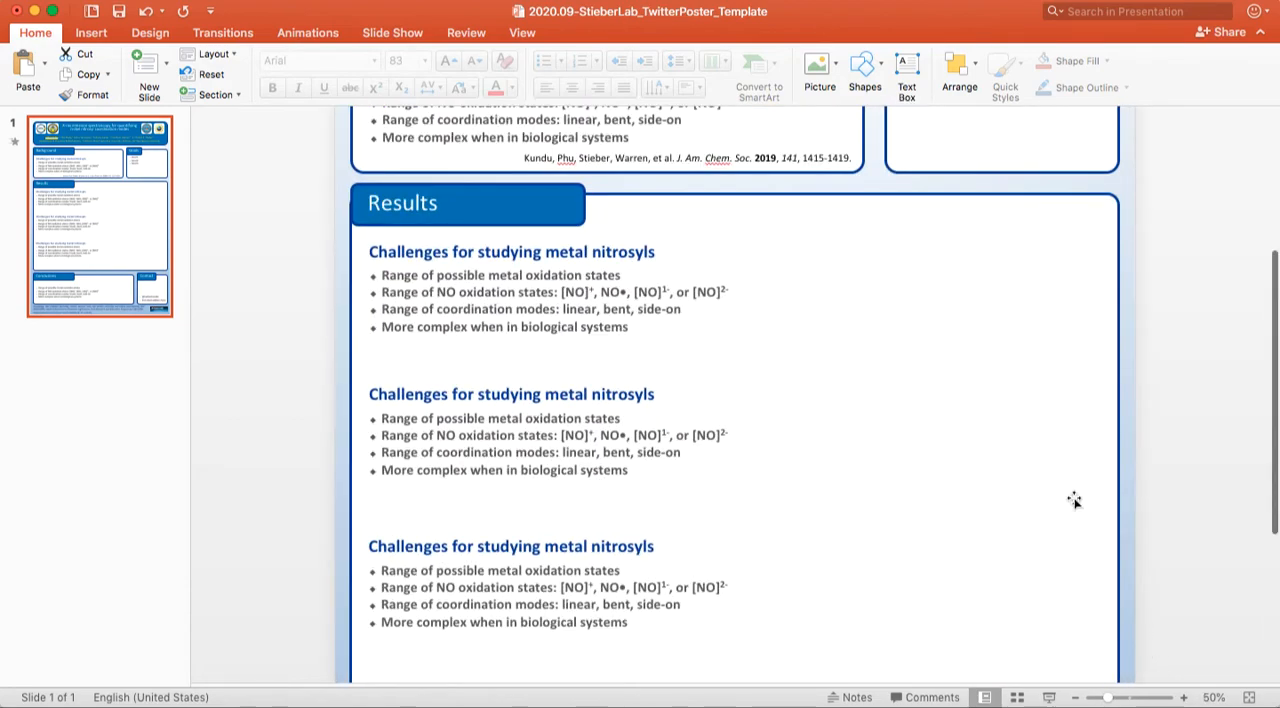
pyautogui.scroll(5, 1061, 472)
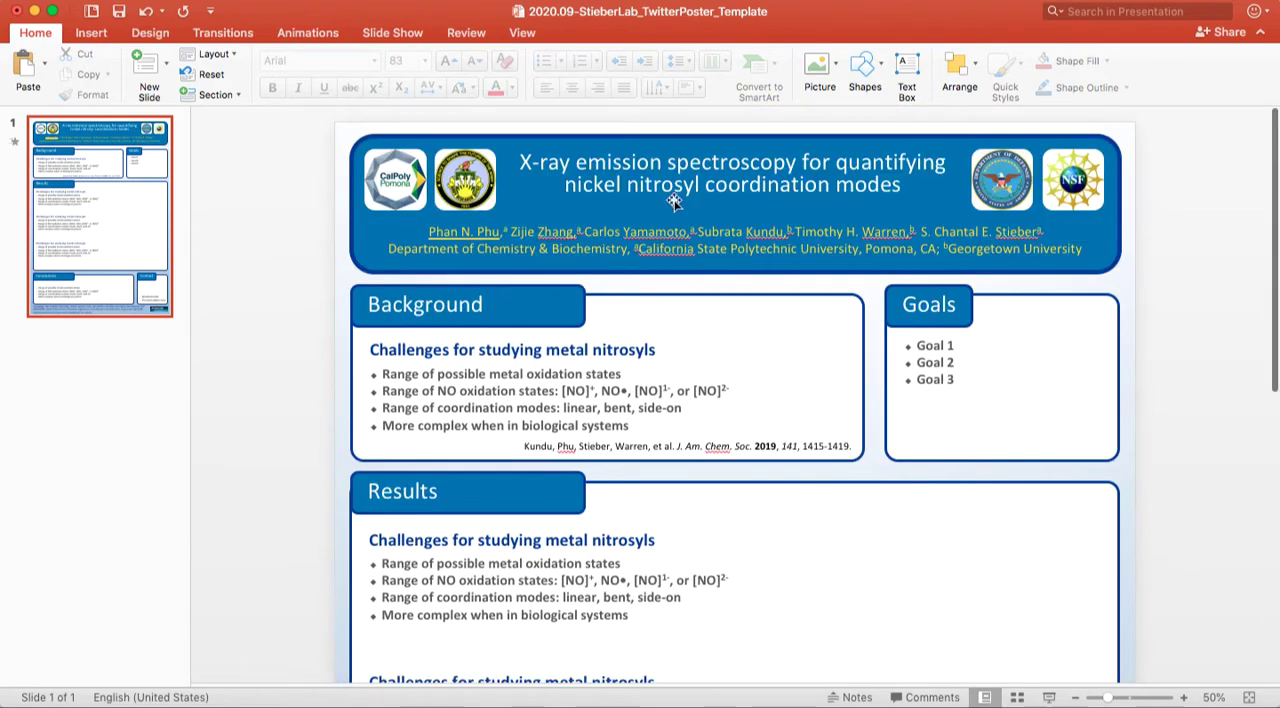
pyautogui.click(531, 162)
pyautogui.moveTo(531, 162); pyautogui.dragTo(905, 195)
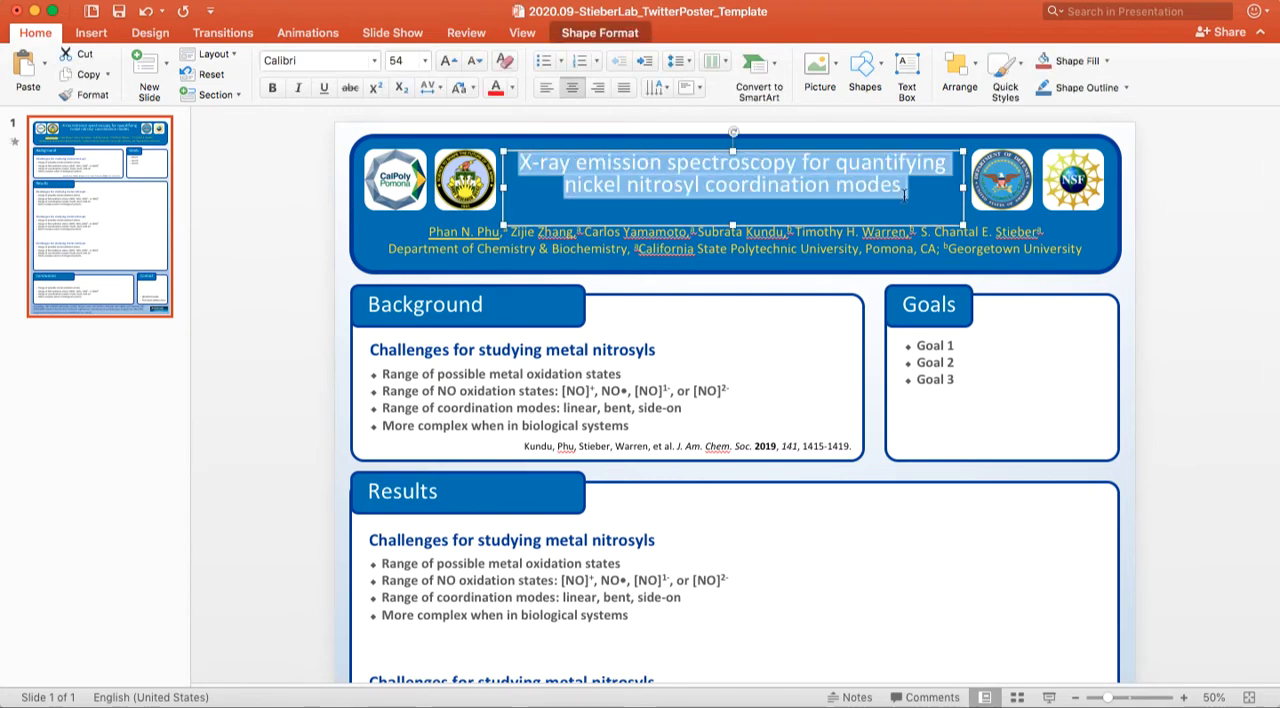
pyautogui.write('S')
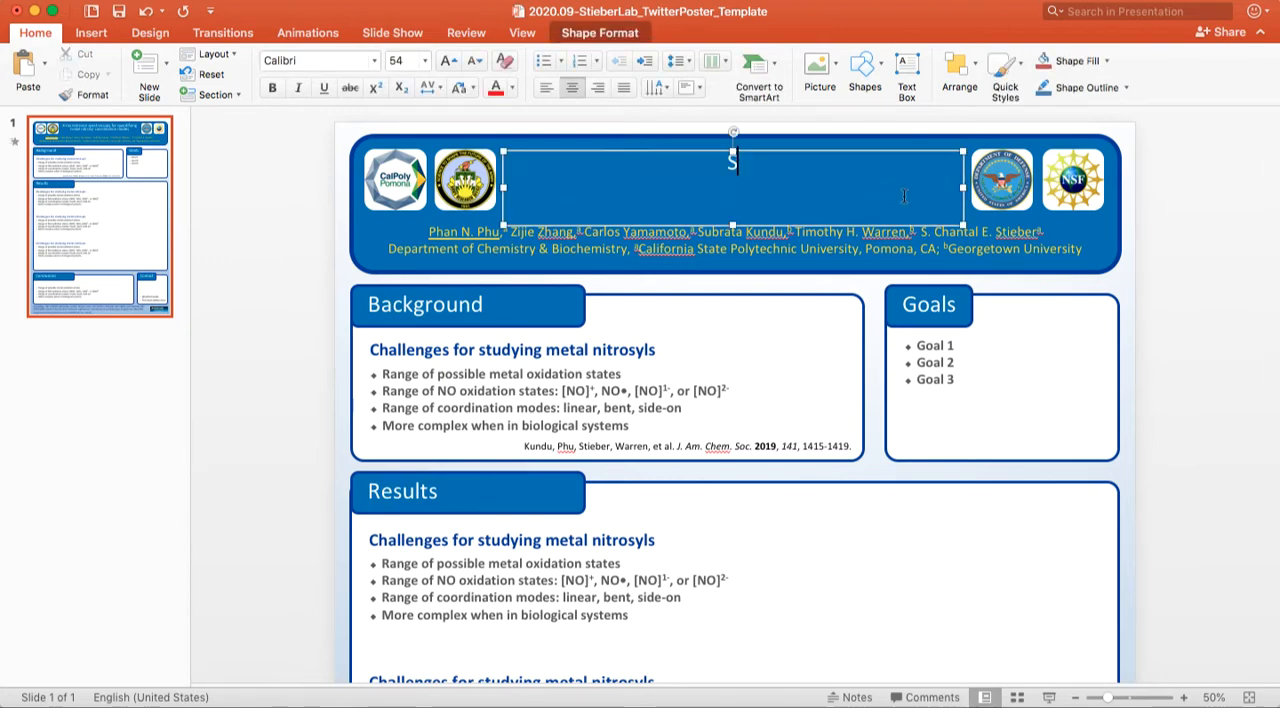
pyautogui.write('n')
pyautogui.press('BackSpace')
pyautogui.write('ynthe')
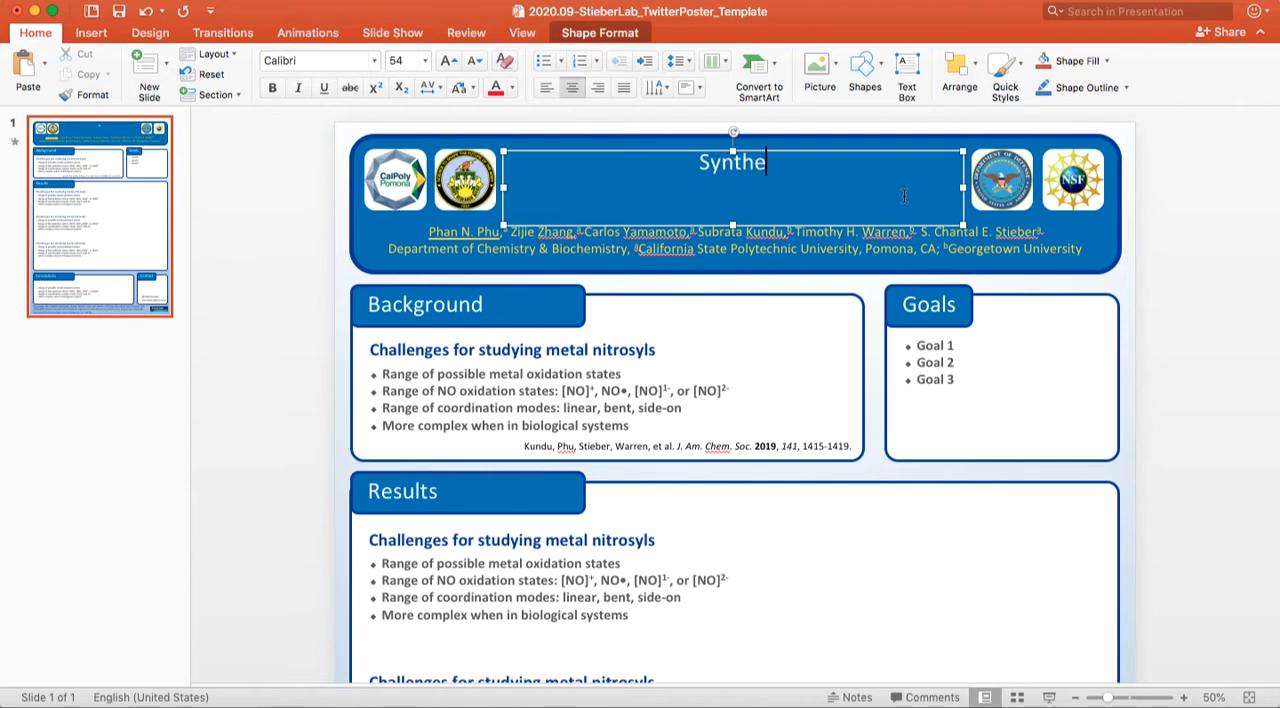
pyautogui.write('sis of mesityl i')
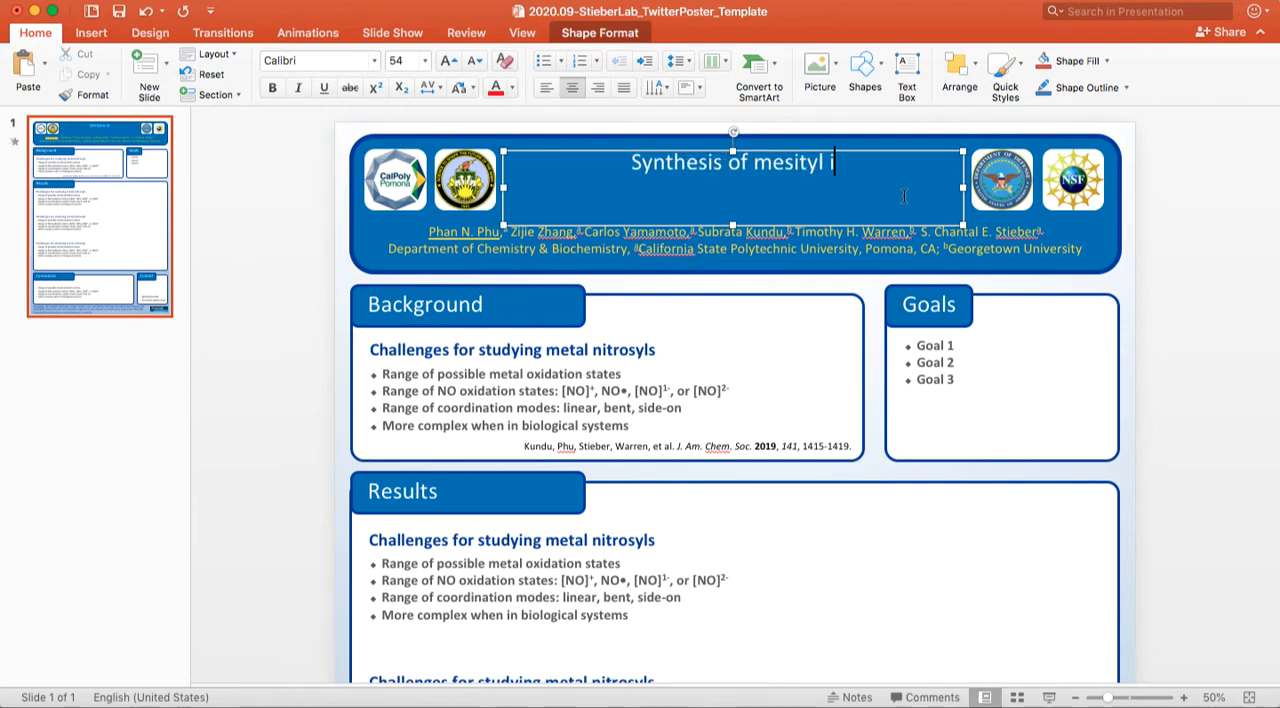
pyautogui.write('midazole')
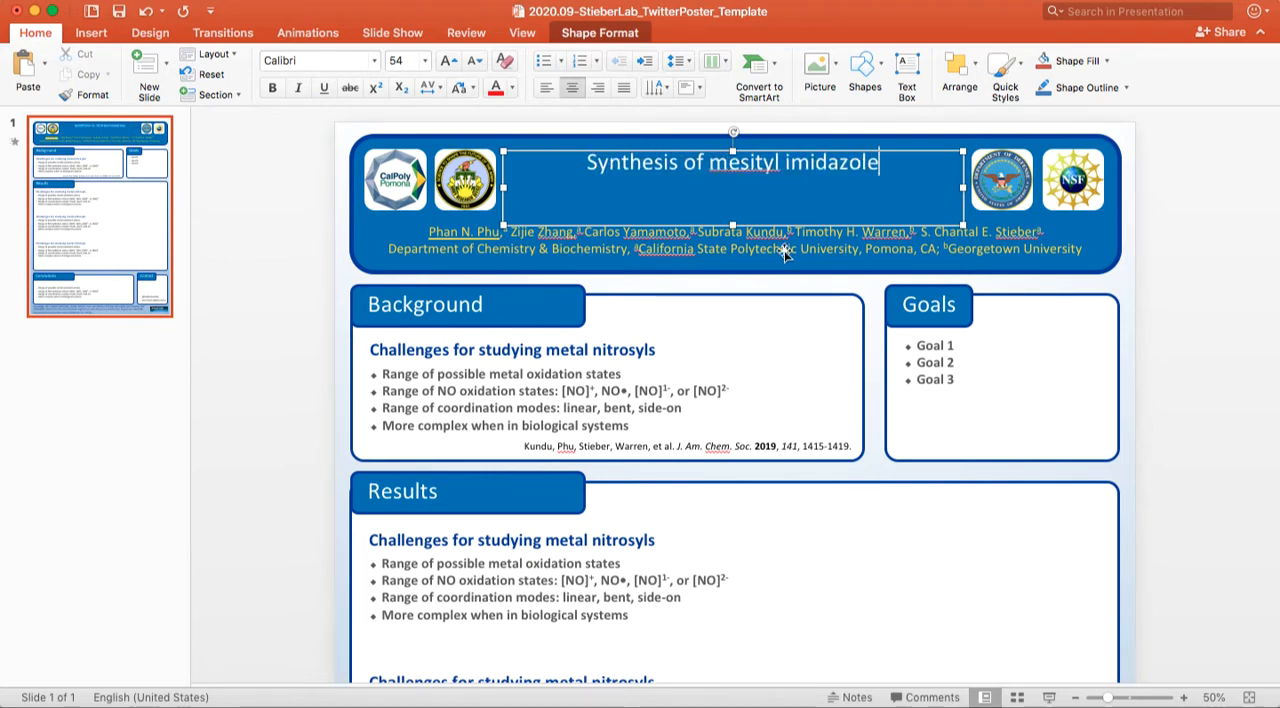
# Enter the author line and inspect the first and last authors' names.
pyautogui.click(733, 232)
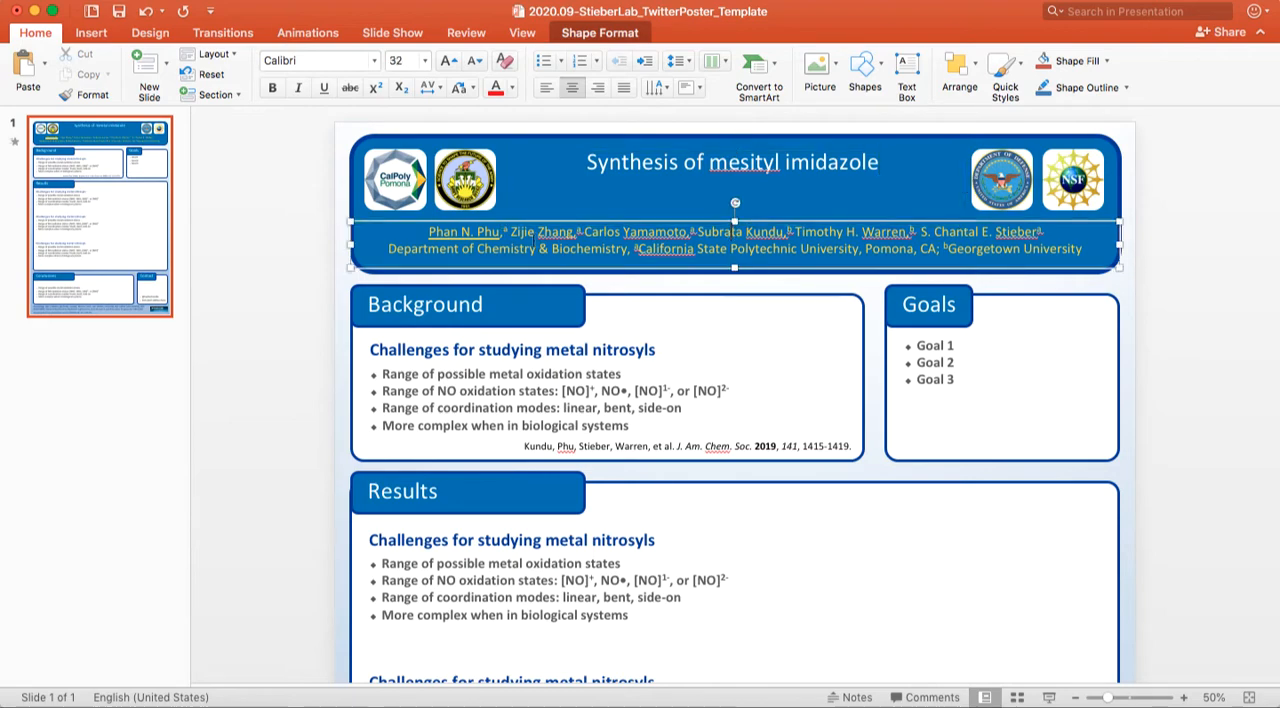
pyautogui.press('Right')
pyautogui.press('Right')
pyautogui.press('Right')
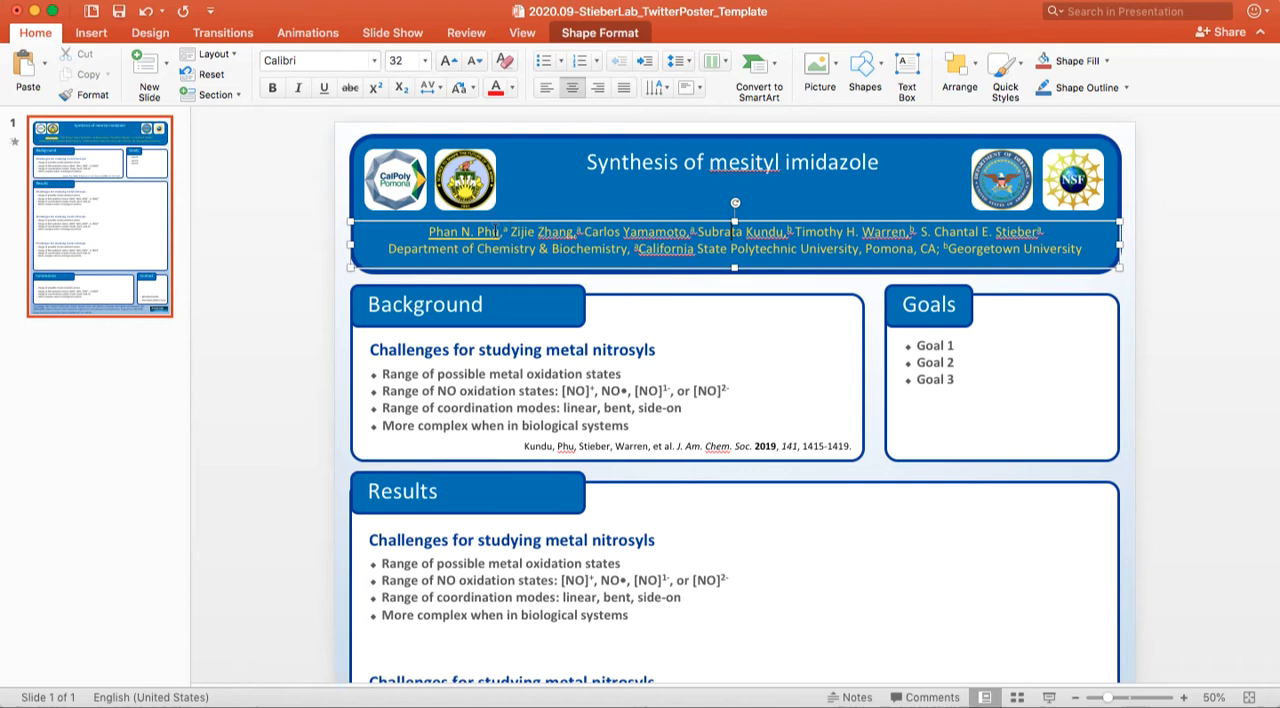
pyautogui.moveTo(502, 232); pyautogui.dragTo(428, 232)
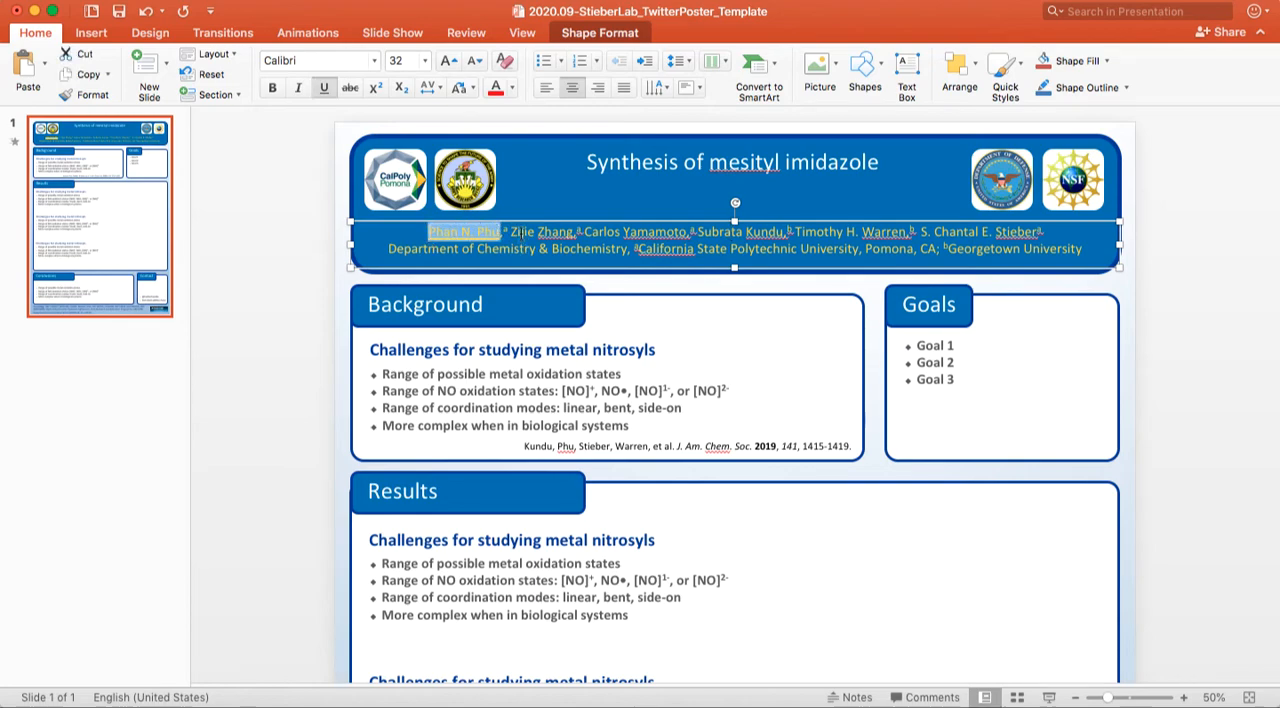
pyautogui.moveTo(912, 231); pyautogui.dragTo(1043, 232)
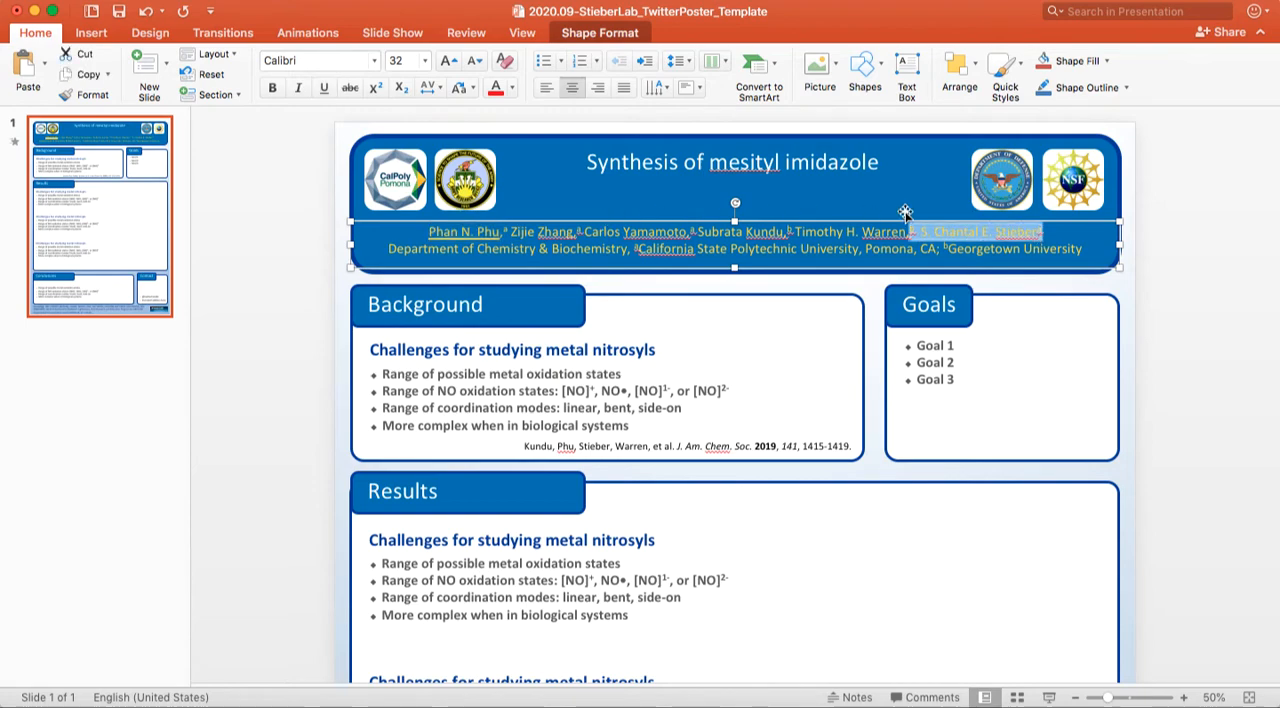
# Delete the middle authors, leaving Phan N. Phu and S. Chantal E. Stieber.
pyautogui.click(517, 232)
pyautogui.moveTo(516, 231); pyautogui.dragTo(911, 231)
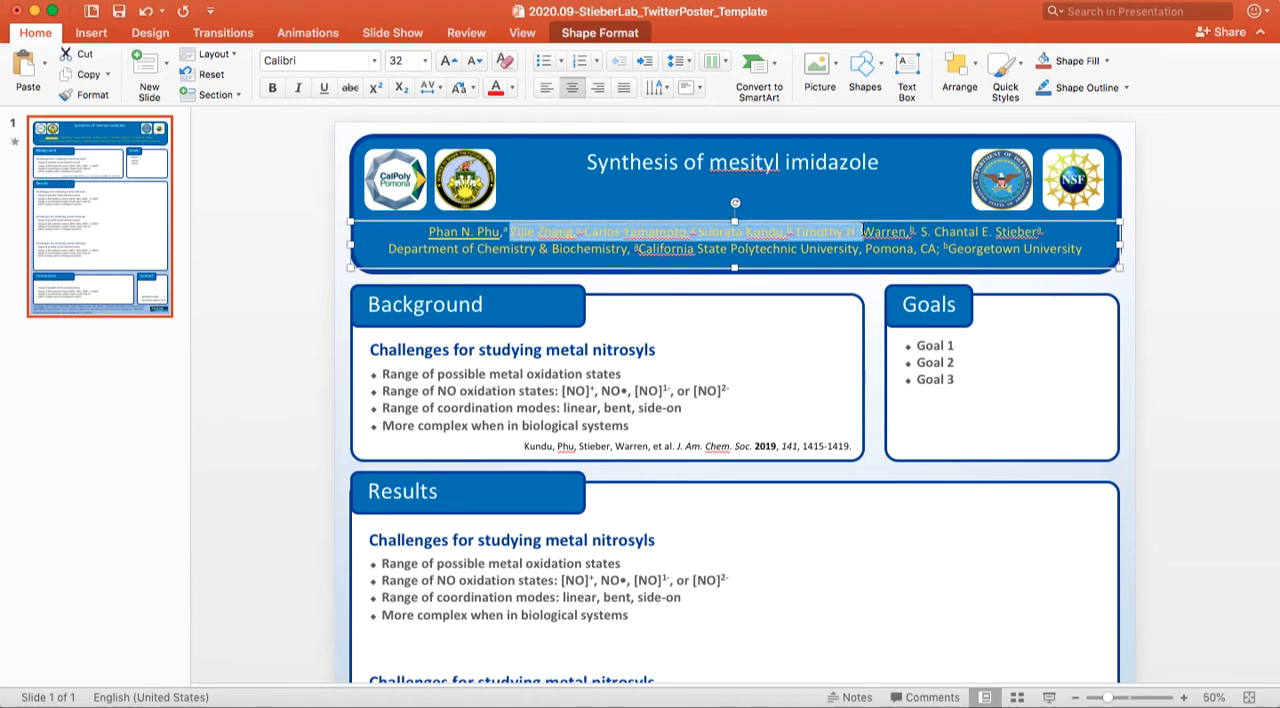
pyautogui.press('BackSpace')
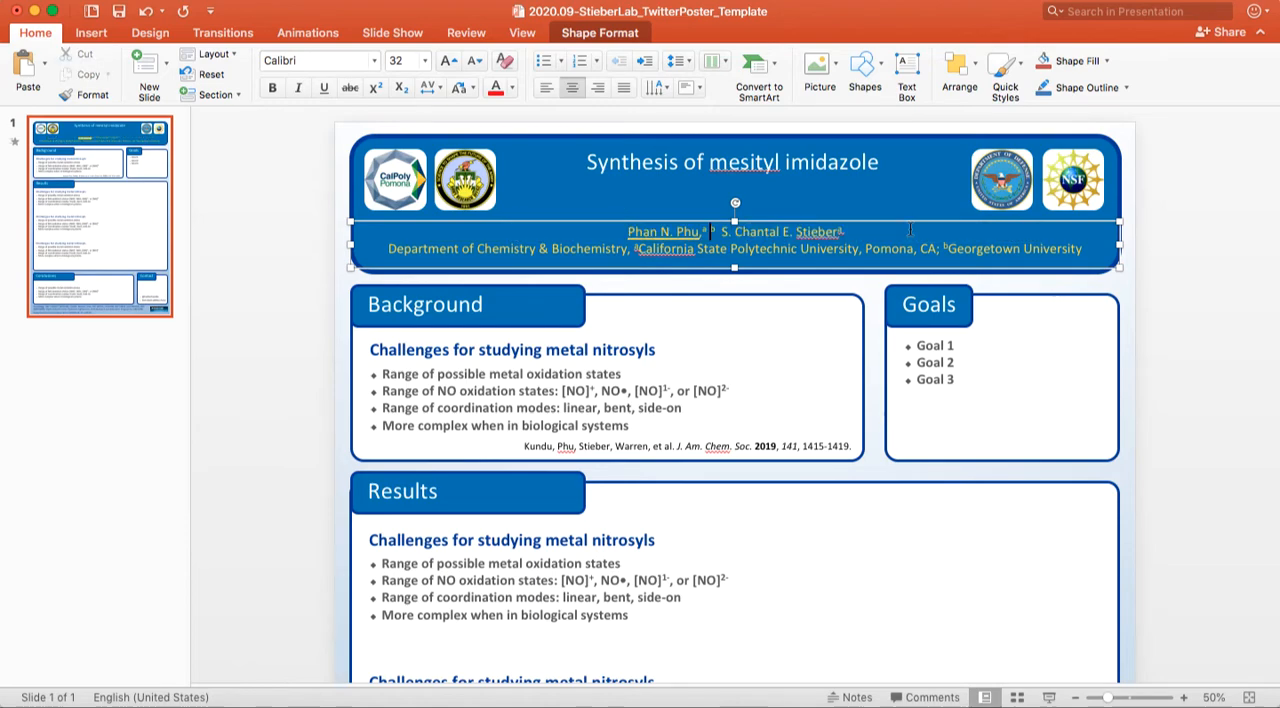
pyautogui.press('BackSpace')
pyautogui.press('BackSpace')
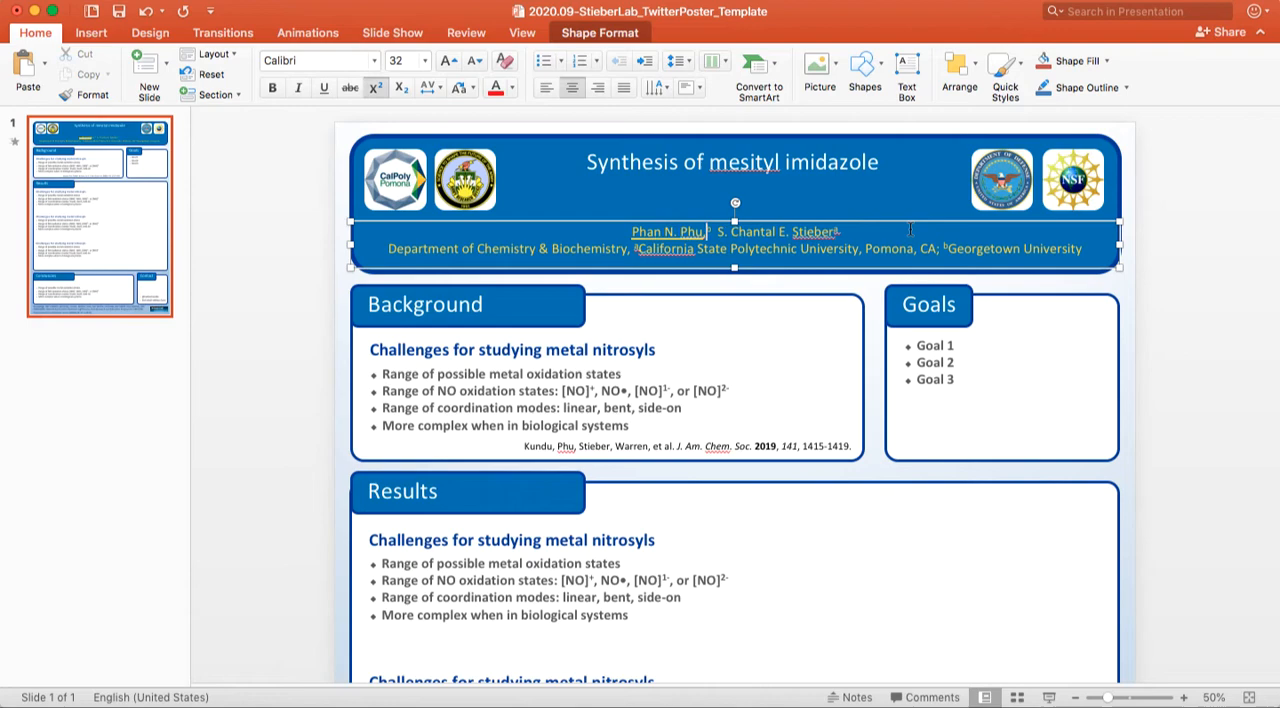
# Remove the superscript marker after the first author's name.
pyautogui.click(838, 231)
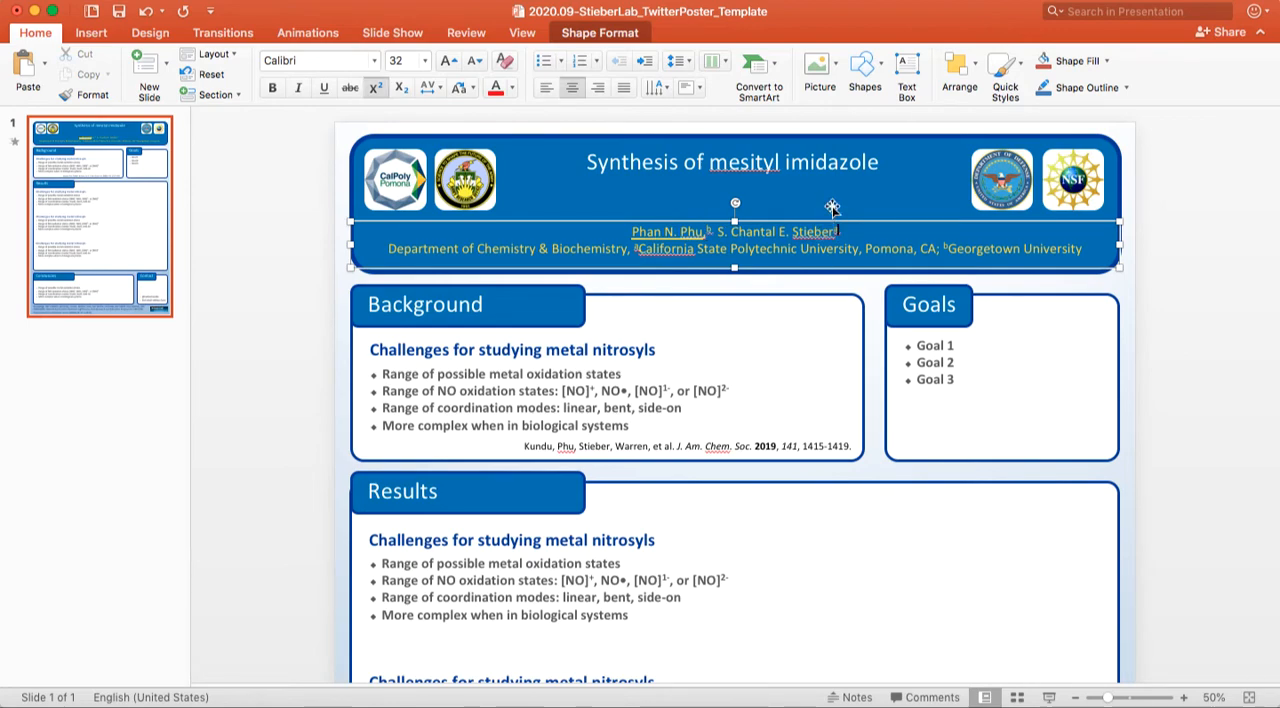
pyautogui.press('Left')
pyautogui.press('Right')
pyautogui.press('Left')
pyautogui.press('Right')
pyautogui.press('Left')
pyautogui.press('Right')
pyautogui.press('Left')
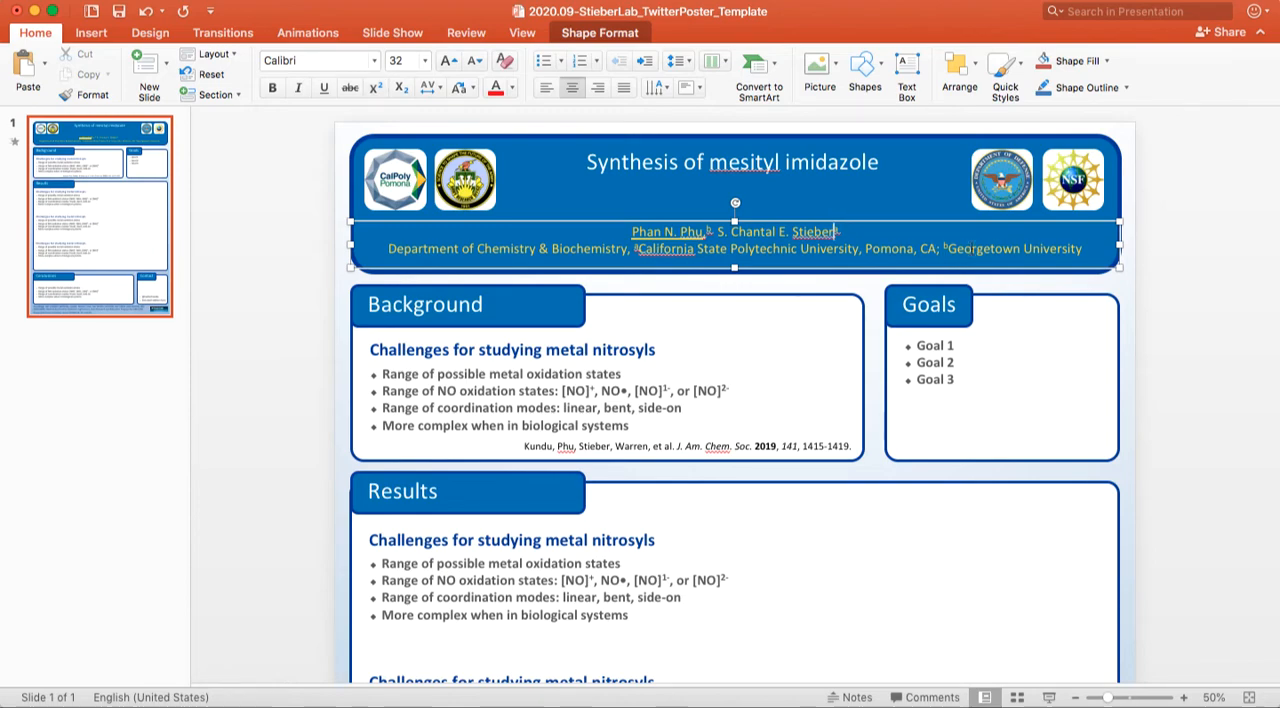
pyautogui.click(708, 228)
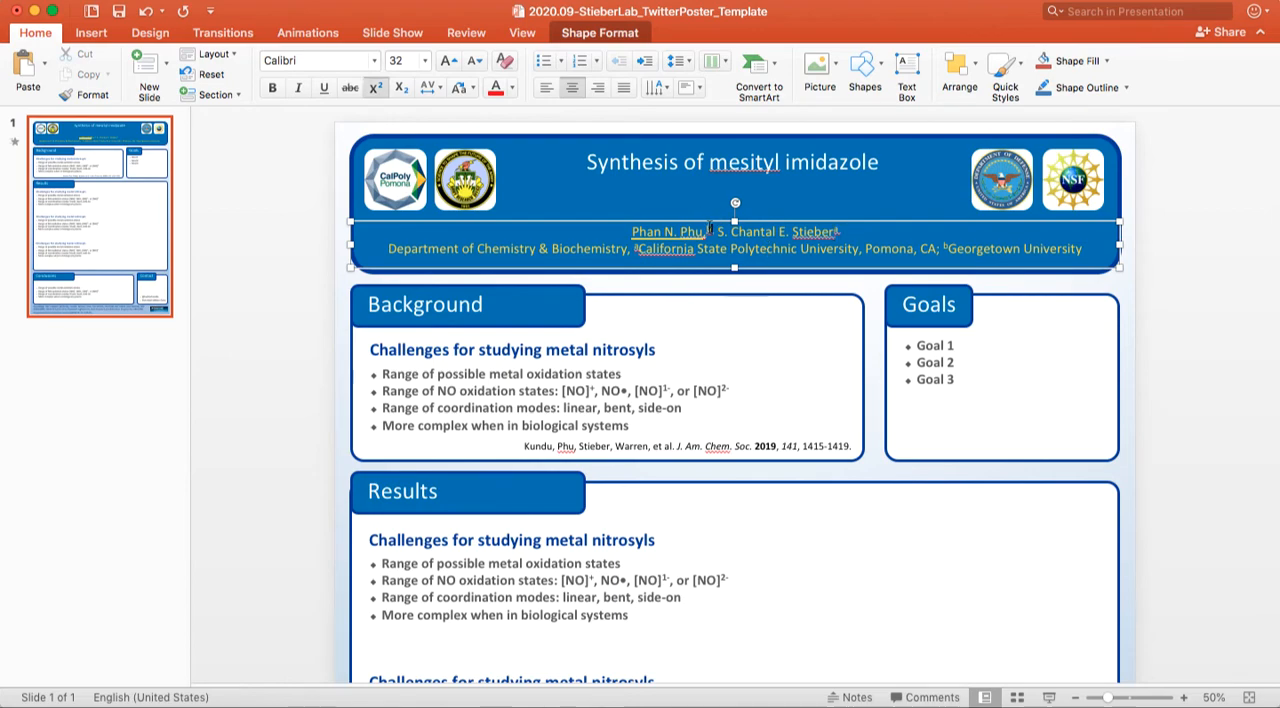
pyautogui.press('BackSpace')
# Remove the superscript marker after the last author's name.
pyautogui.press('Right')
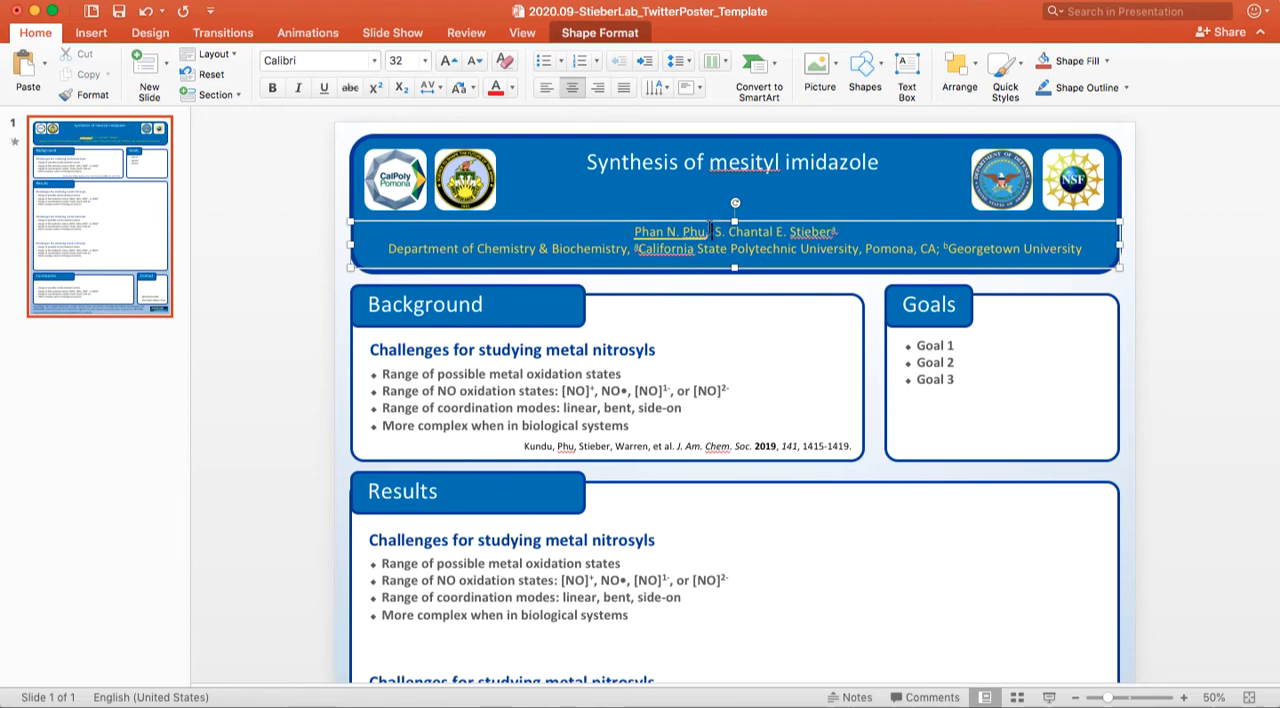
pyautogui.press('Right')
pyautogui.press('Right')
pyautogui.press('Right')
pyautogui.press('Right')
pyautogui.press('Right')
pyautogui.press('Right')
pyautogui.press('Right')
pyautogui.press('Right')
pyautogui.press('Right')
pyautogui.press('Right')
pyautogui.press('Right')
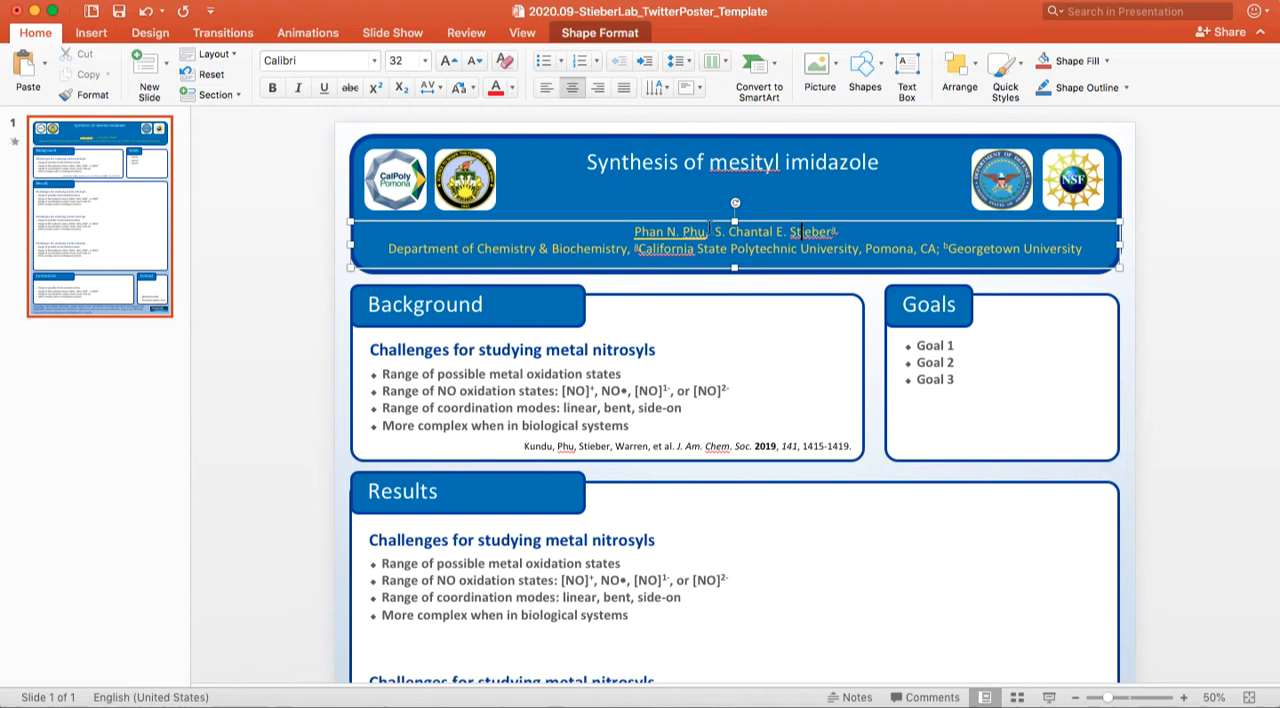
pyautogui.press('Right')
pyautogui.press('Right')
pyautogui.press('Right')
pyautogui.press('Right')
pyautogui.press('Right')
pyautogui.press('Right')
pyautogui.press('BackSpace')
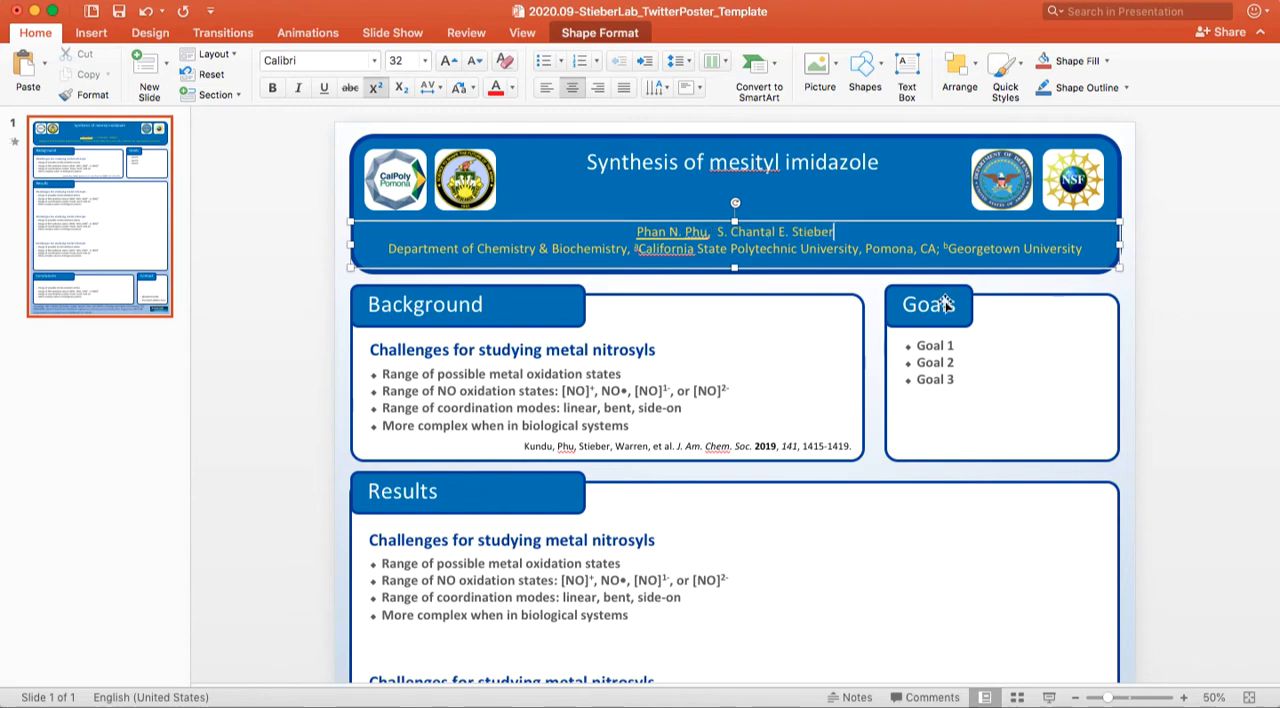
# Cut the Georgetown affiliation so only California State Polytechnic University, Pomona remains.
pyautogui.click(1084, 248)
pyautogui.press('BackSpace')
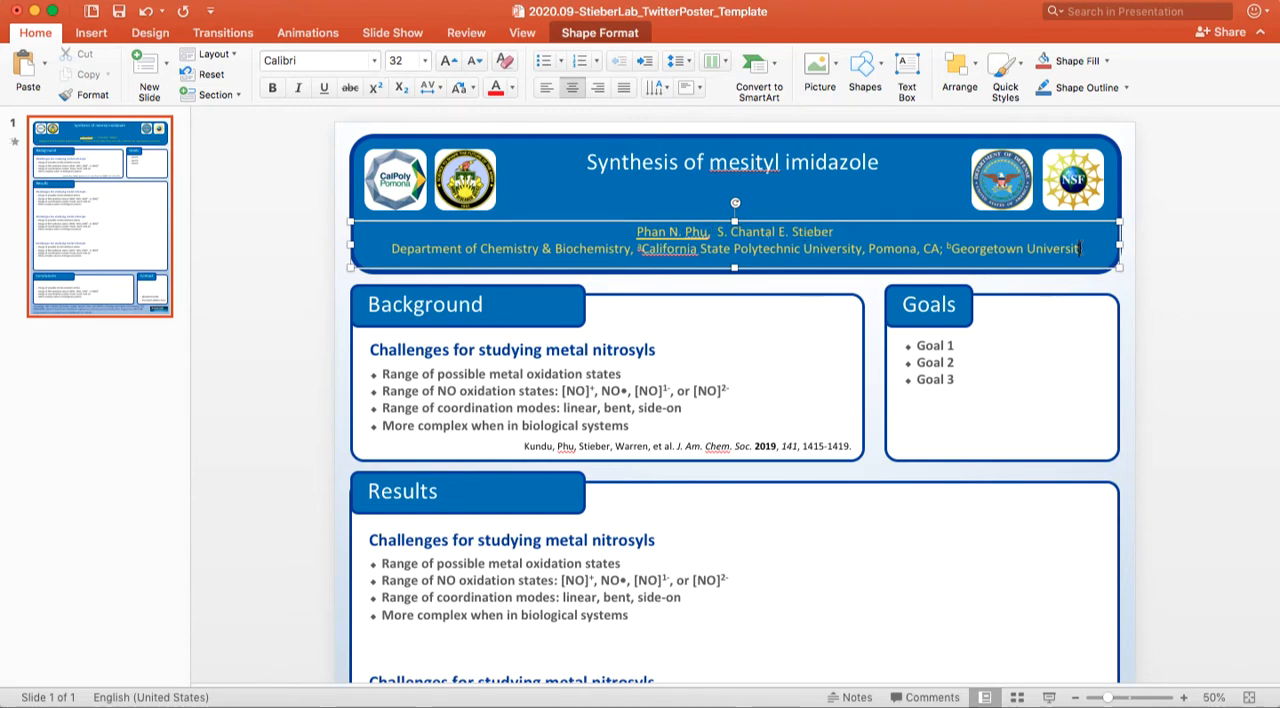
pyautogui.press('BackSpace')
pyautogui.press('BackSpace')
pyautogui.press('BackSpace')
pyautogui.press('BackSpace')
pyautogui.press('BackSpace')
pyautogui.press('BackSpace')
pyautogui.press('BackSpace')
pyautogui.press('BackSpace')
pyautogui.press('BackSpace')
pyautogui.press('BackSpace')
pyautogui.press('BackSpace')
pyautogui.press('BackSpace')
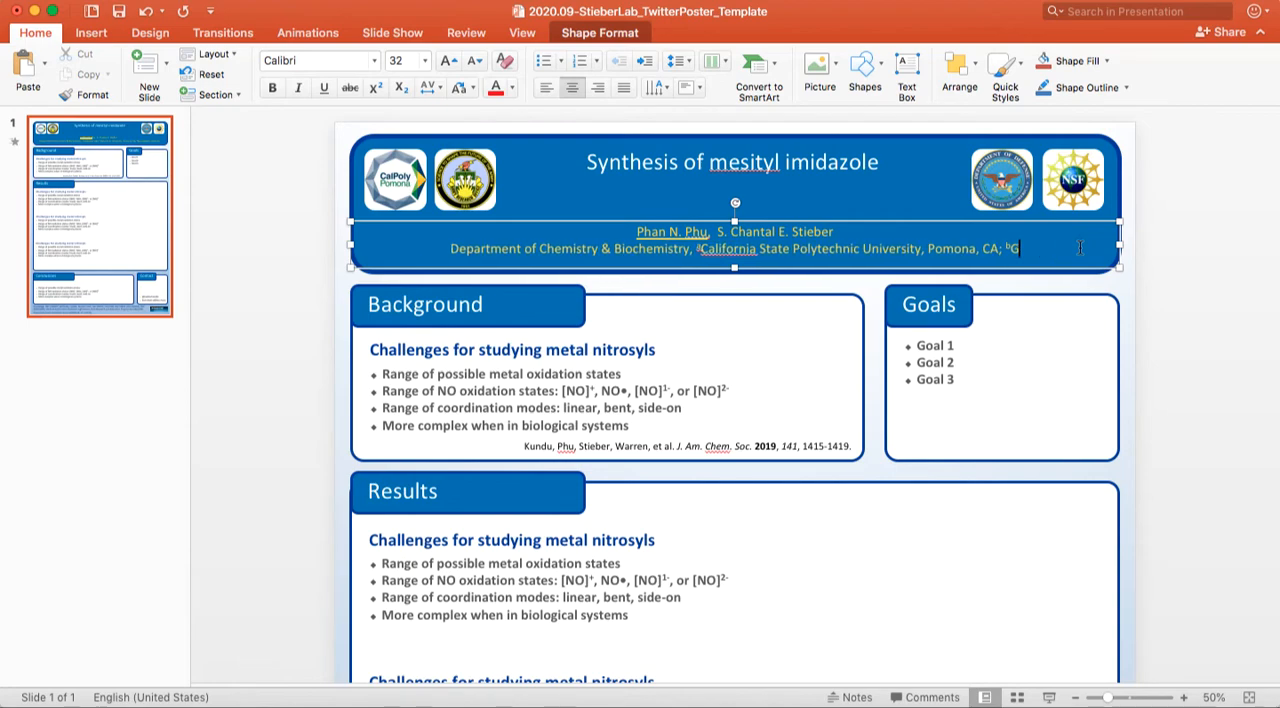
pyautogui.press('BackSpace')
pyautogui.press('BackSpace')
pyautogui.press('BackSpace')
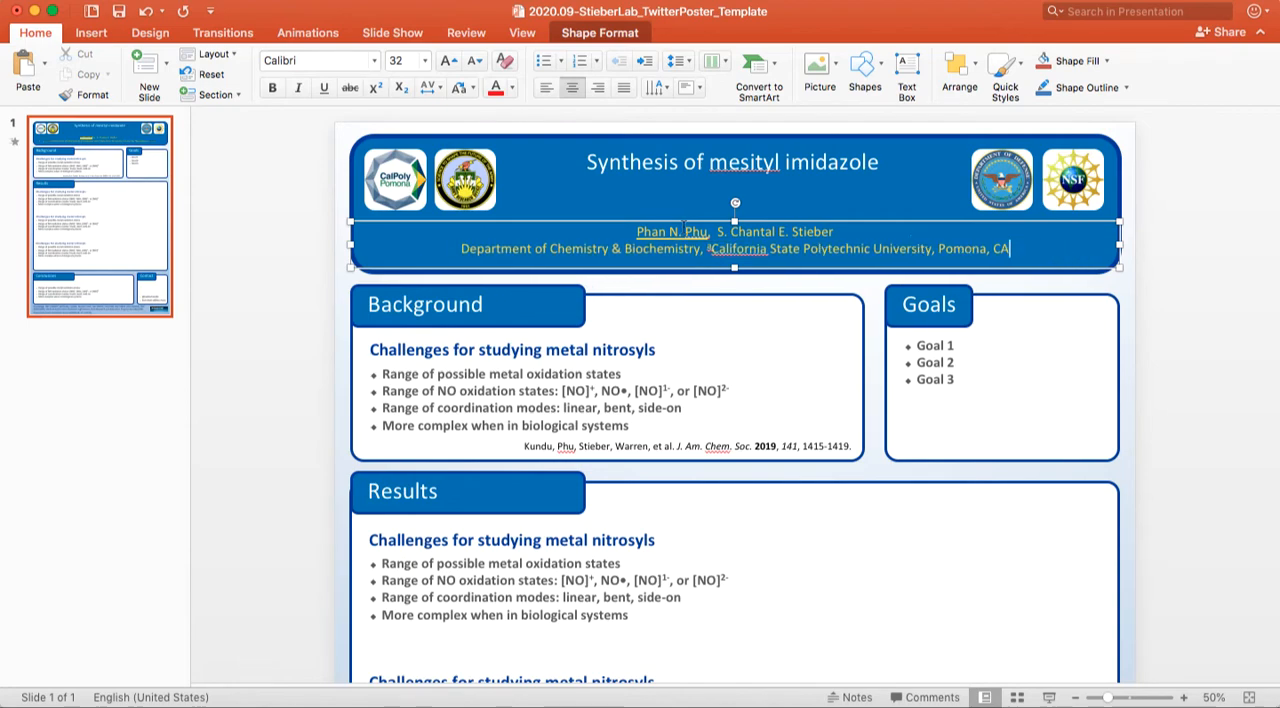
pyautogui.click(714, 248)
pyautogui.press('BackSpace')
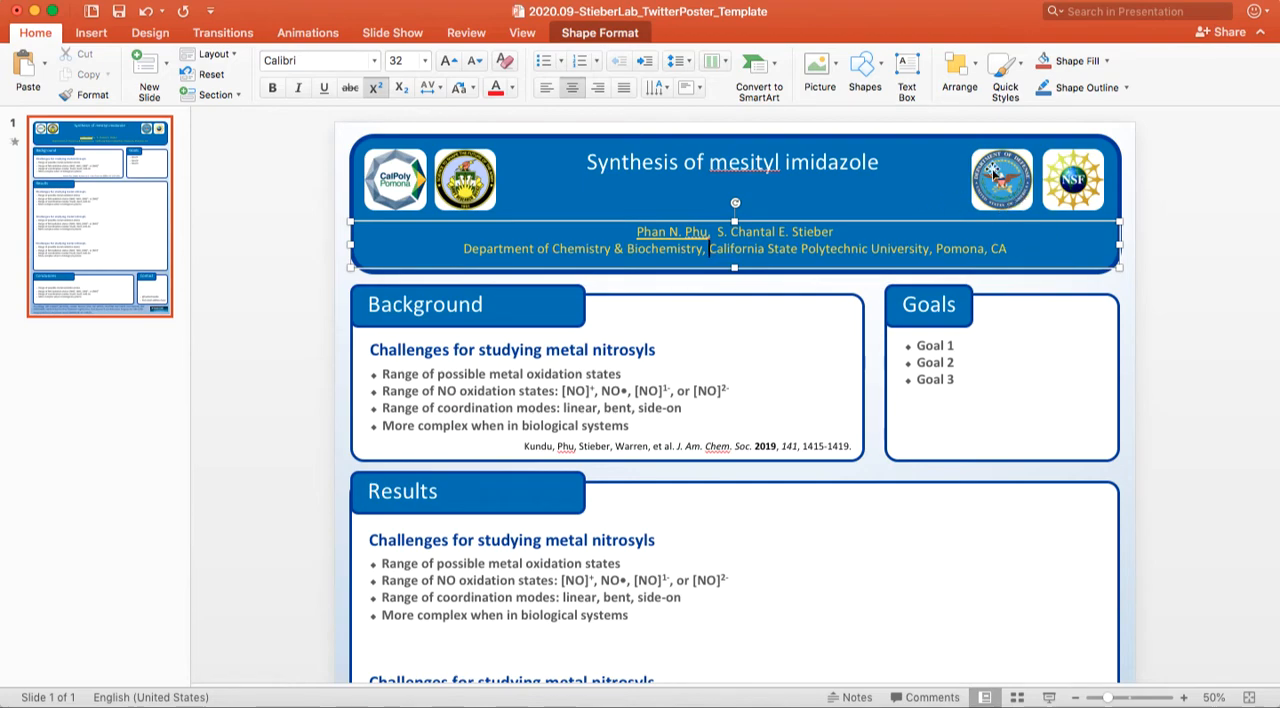
# Check the header logos and delete the second seal beside the CalPoly logo.
pyautogui.click(1080, 177)
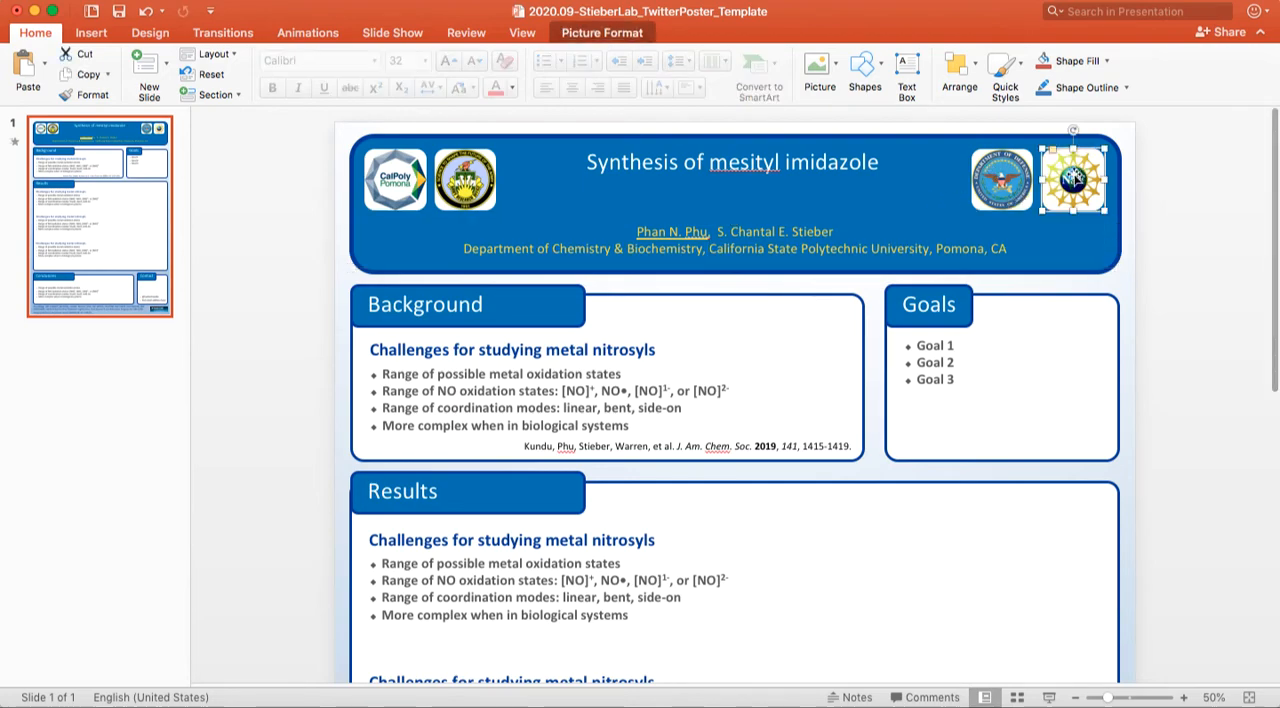
pyautogui.click(1012, 184)
pyautogui.click(483, 152)
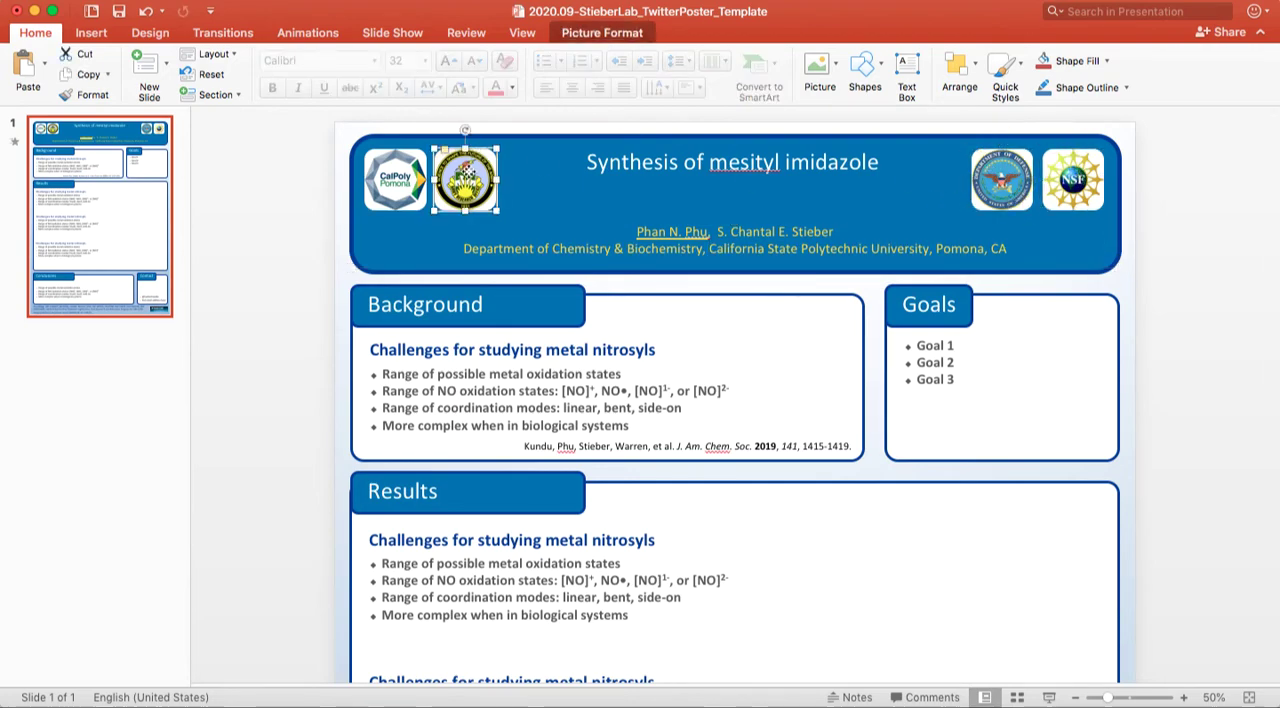
pyautogui.click(405, 183)
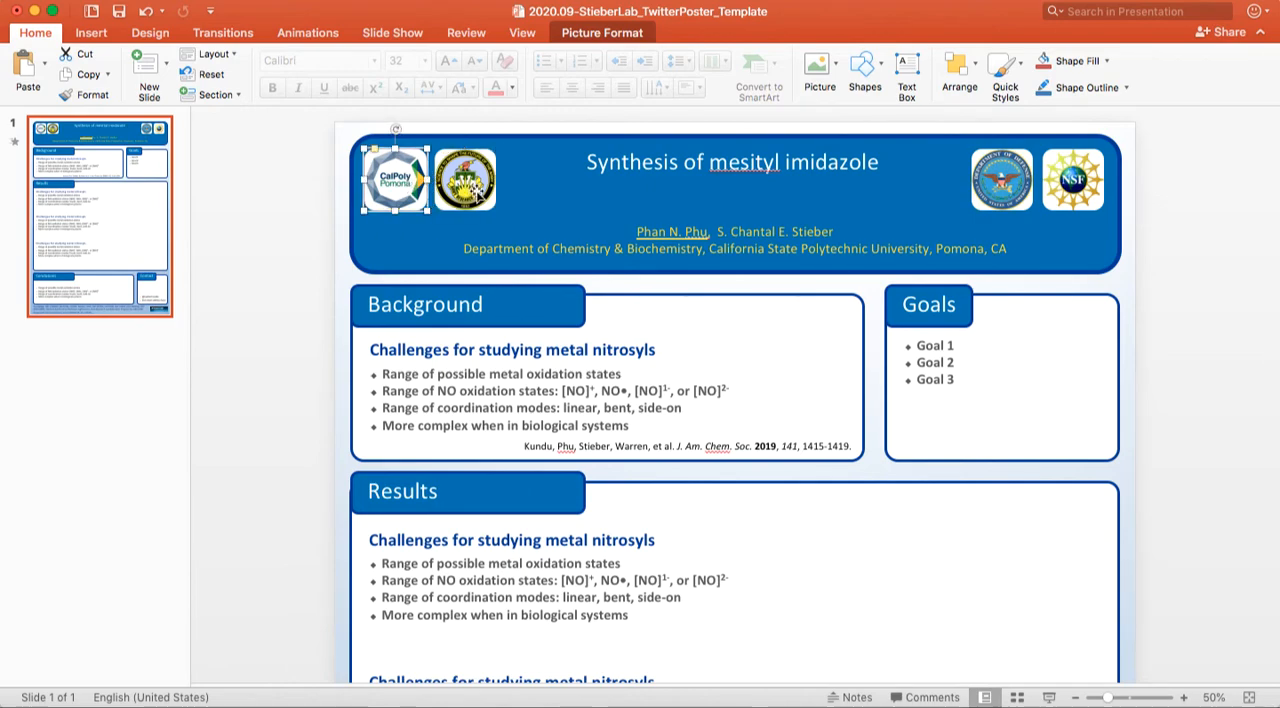
pyautogui.click(476, 195)
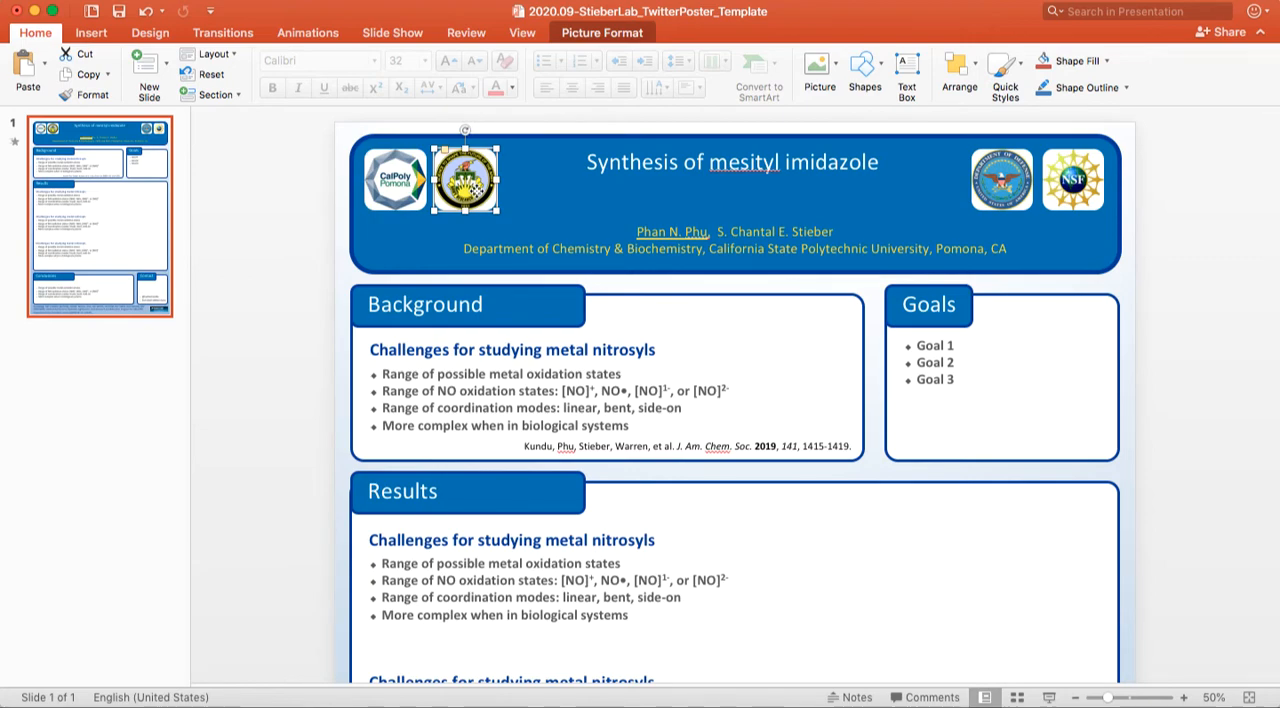
pyautogui.press('Delete')
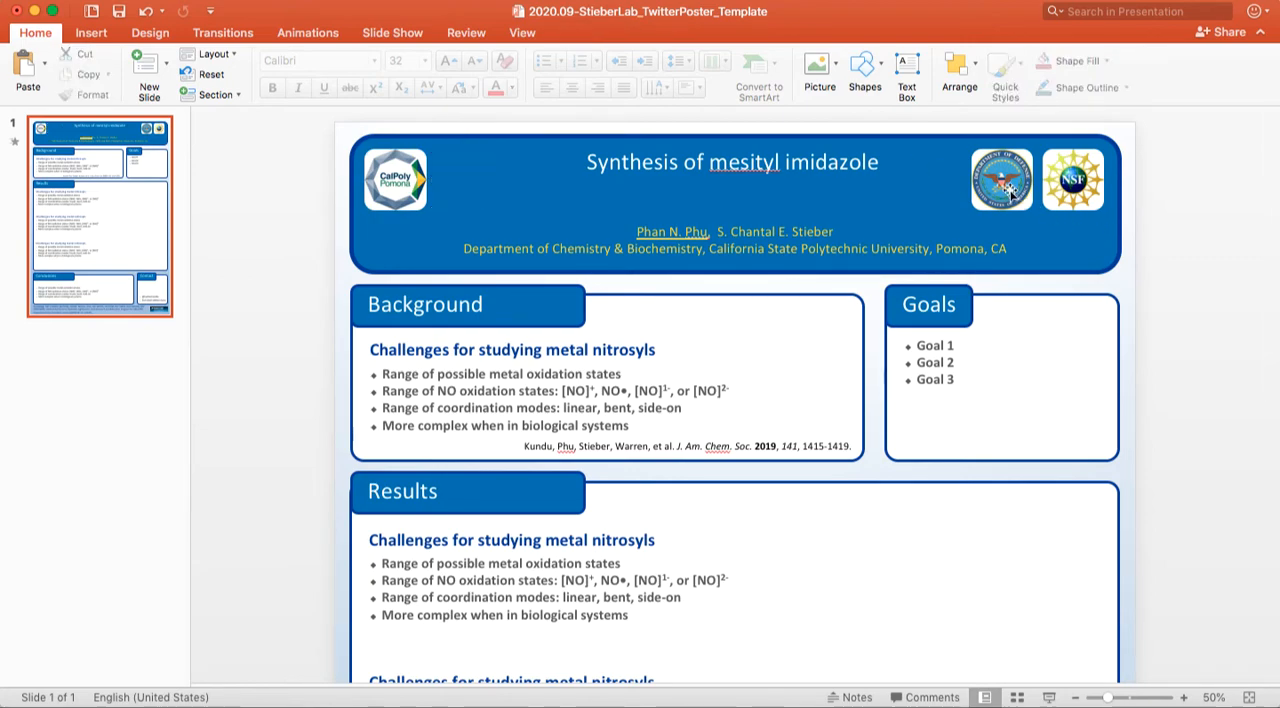
# Delete the Department of Defense seal and the NSF logo from the header.
pyautogui.click(1010, 190)
pyautogui.press('Delete')
pyautogui.click(1075, 178)
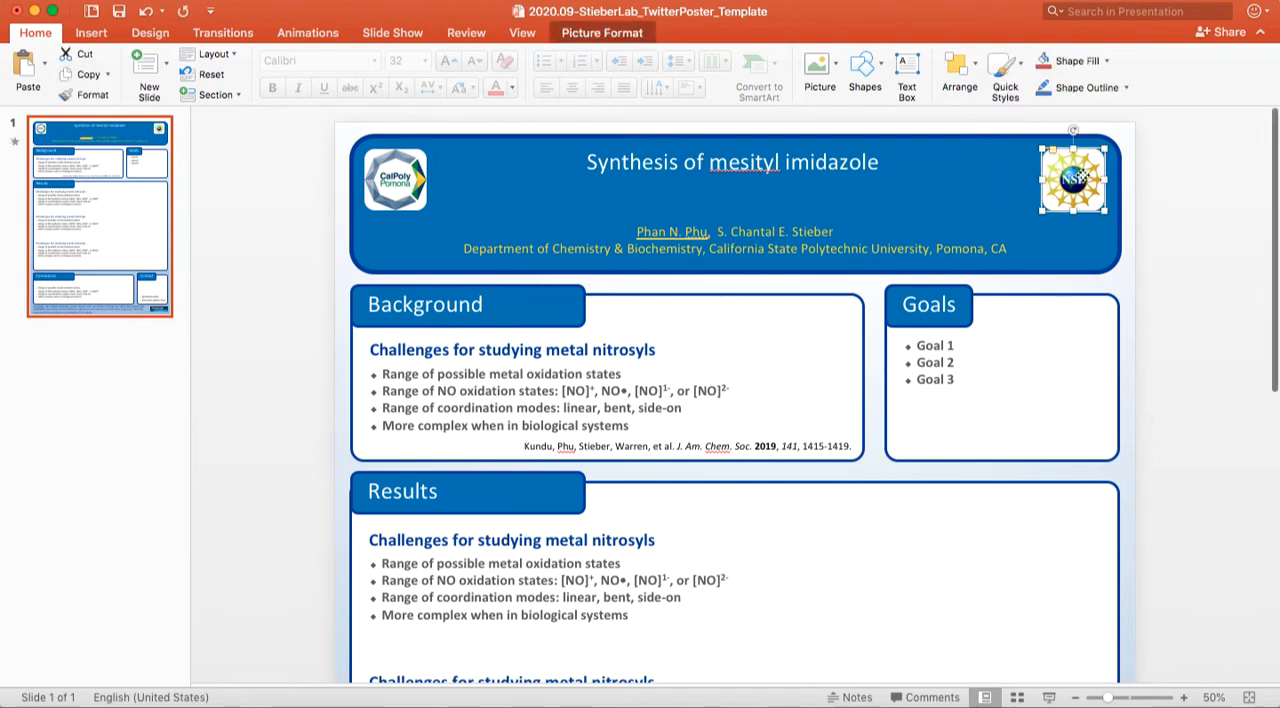
pyautogui.press('Delete')
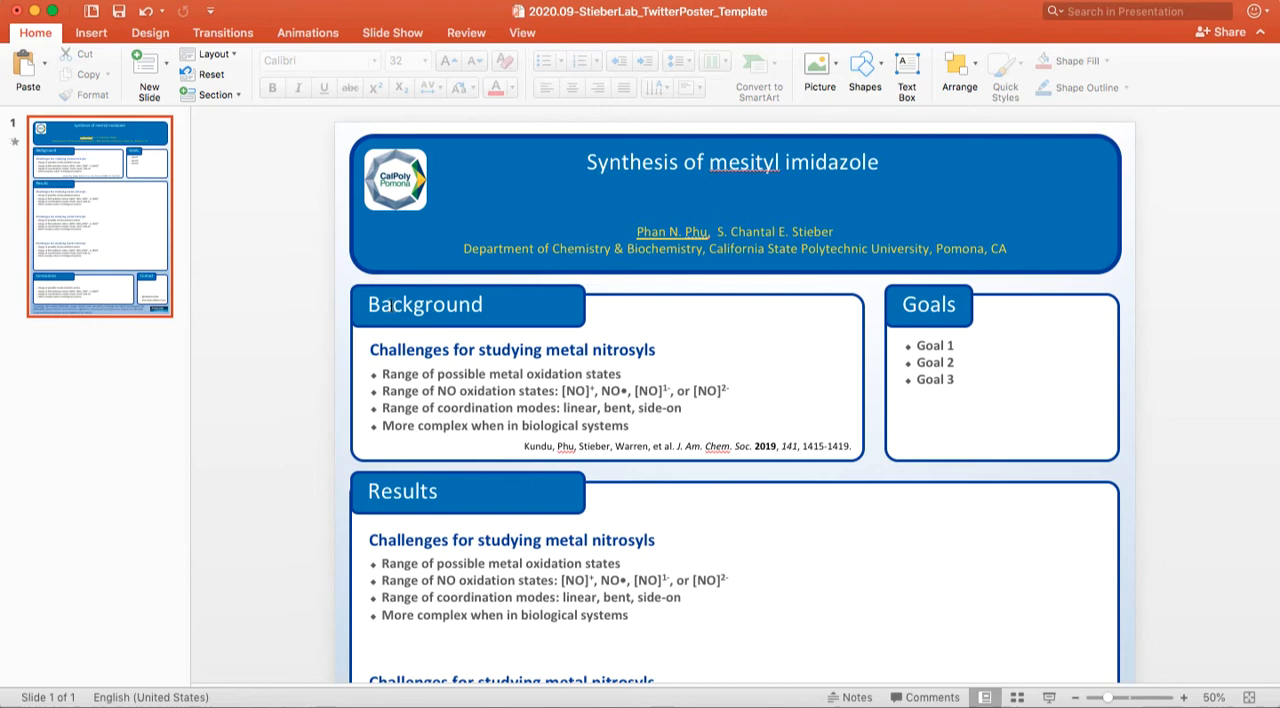
pyautogui.moveTo(395, 372); pyautogui.dragTo(635, 416)
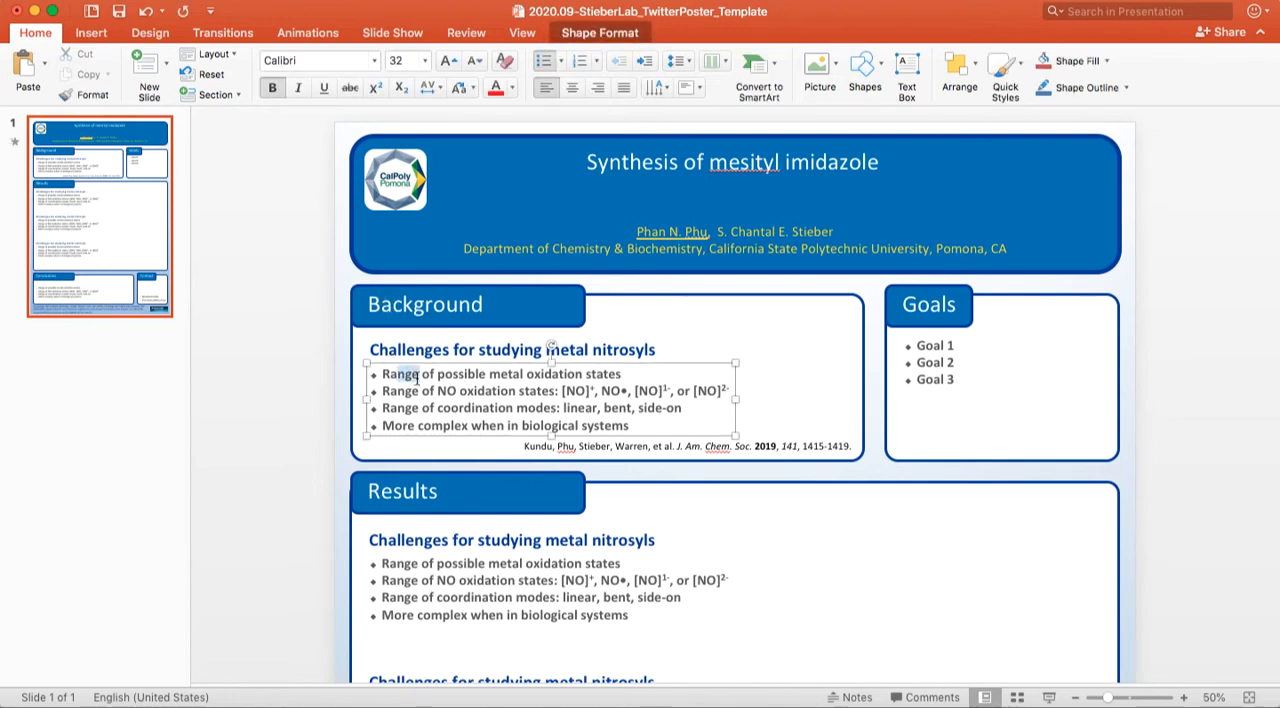
pyautogui.click(624, 449)
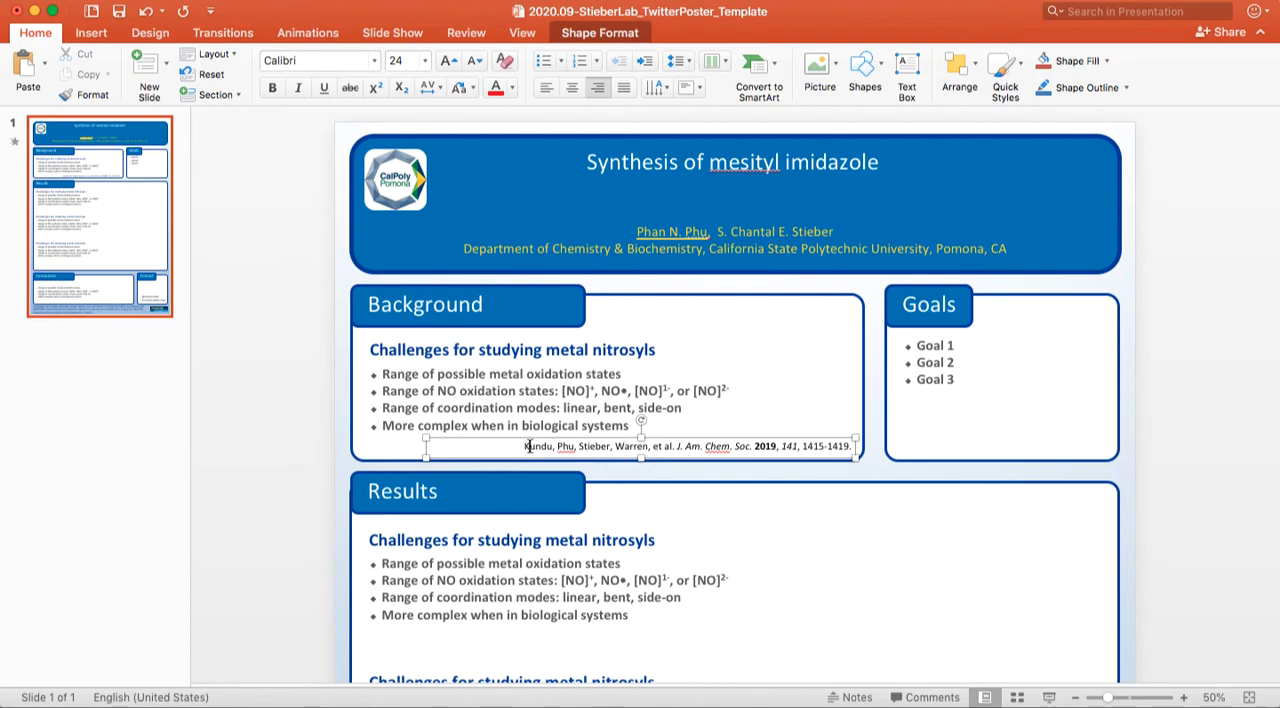
pyautogui.moveTo(528, 446); pyautogui.dragTo(852, 447)
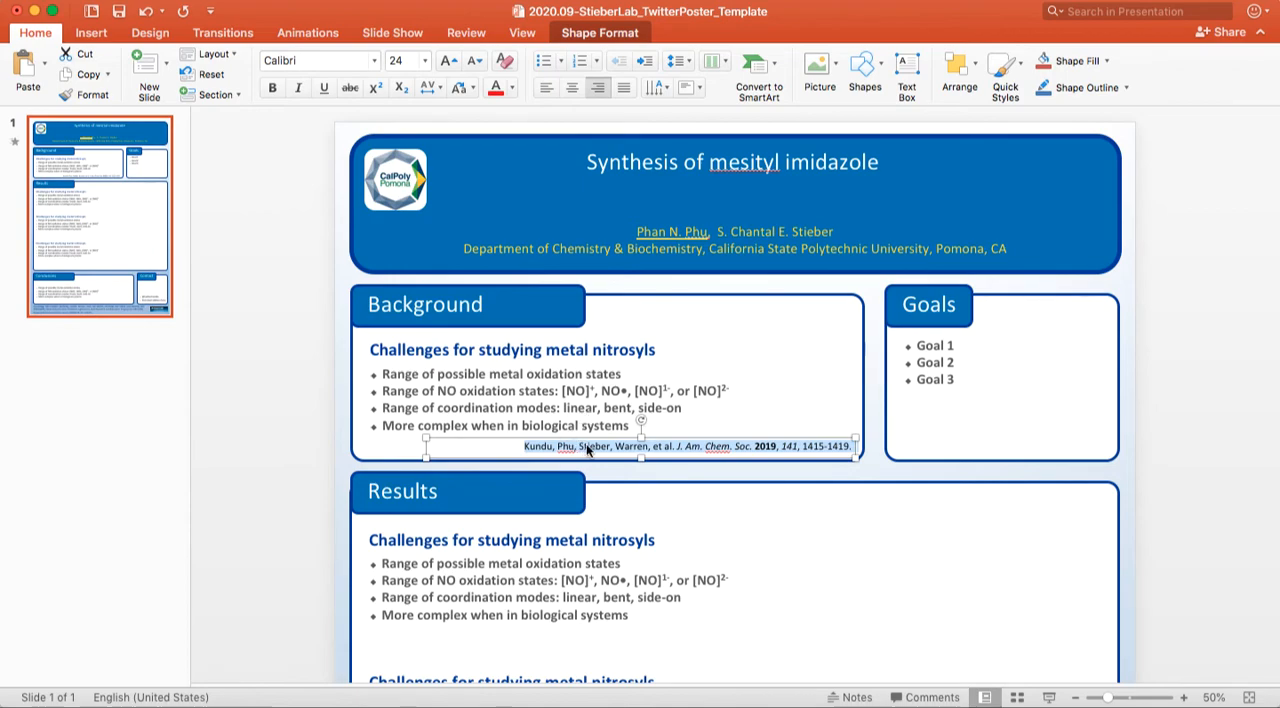
pyautogui.click(668, 448)
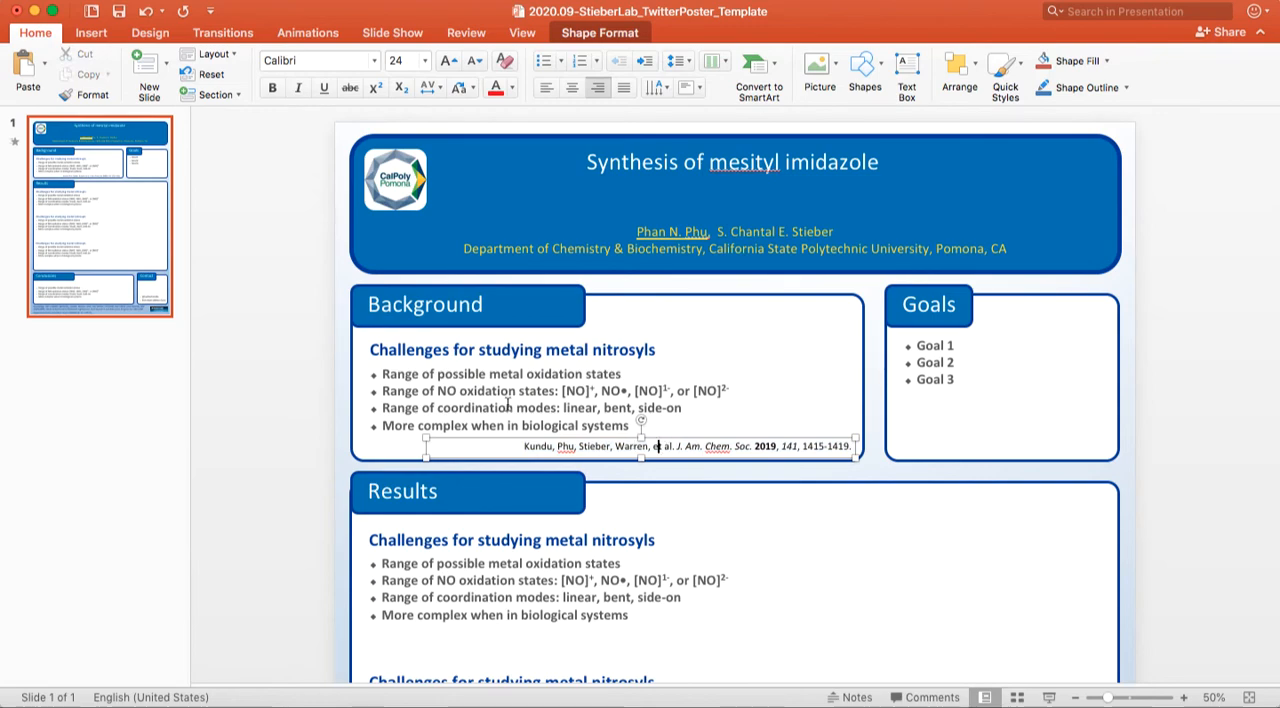
pyautogui.click(951, 344)
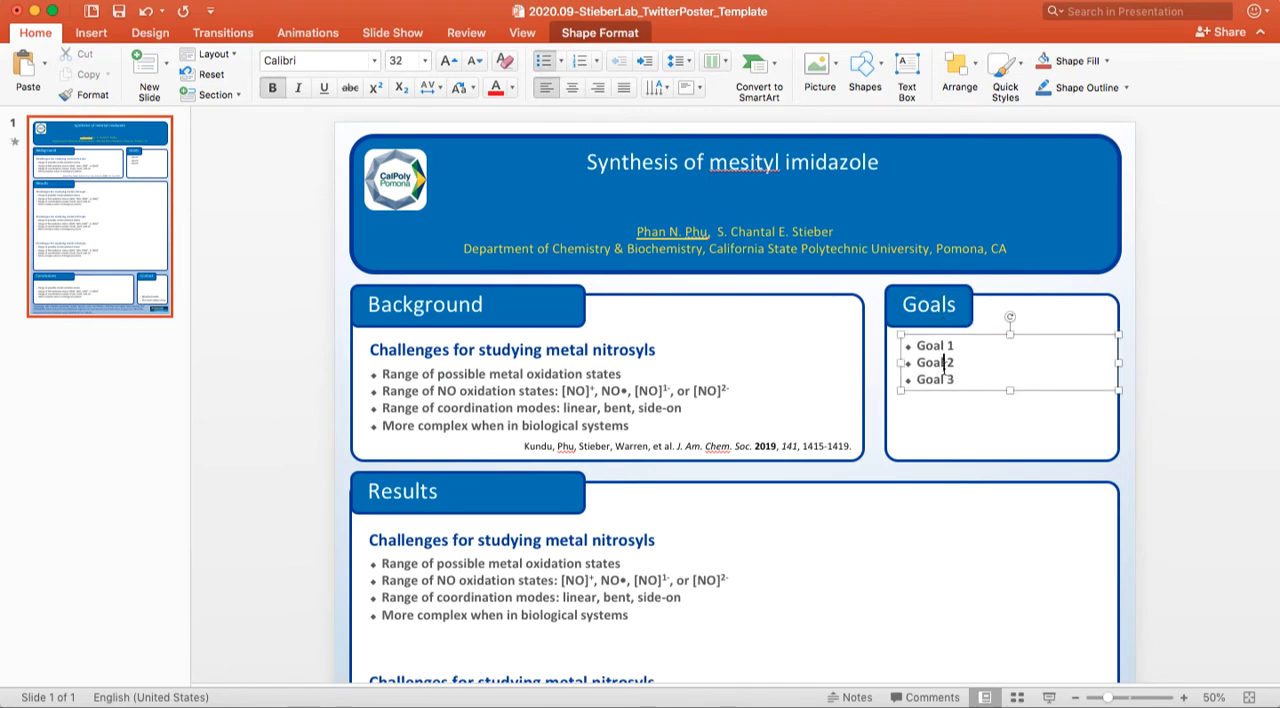
pyautogui.click(940, 380)
pyautogui.click(940, 295)
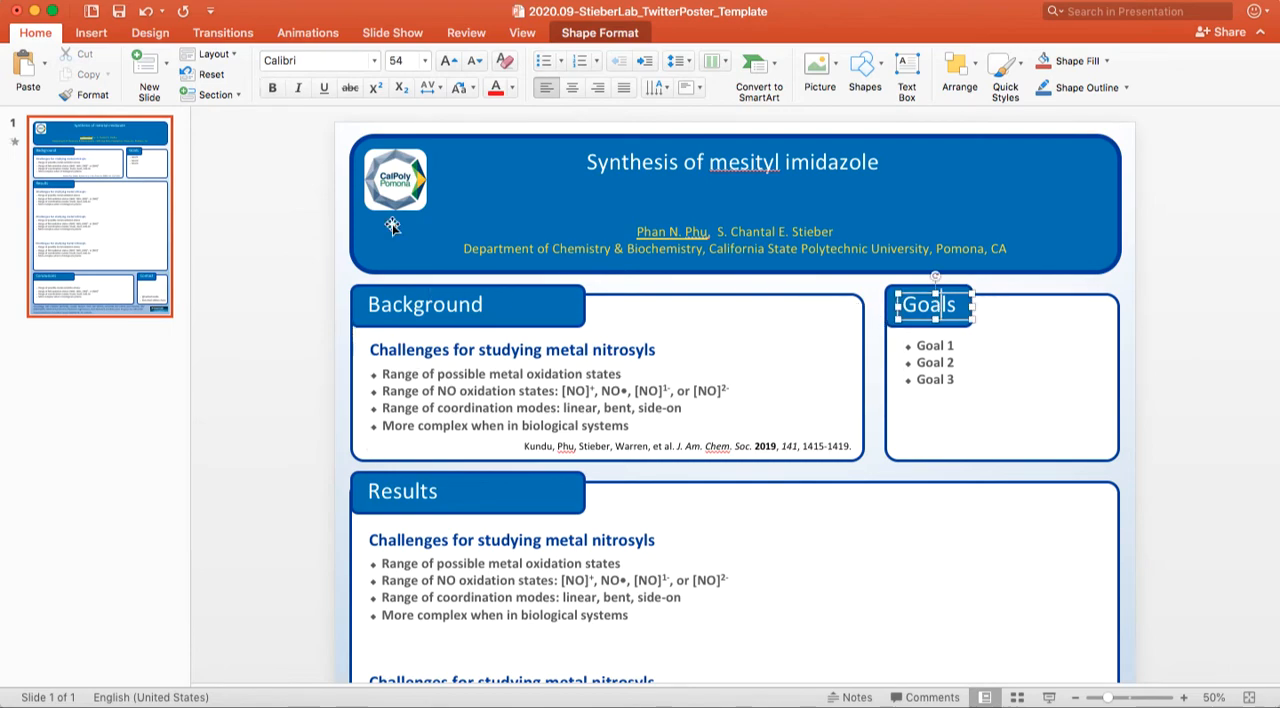
pyautogui.scroll(-1, 682, 373)
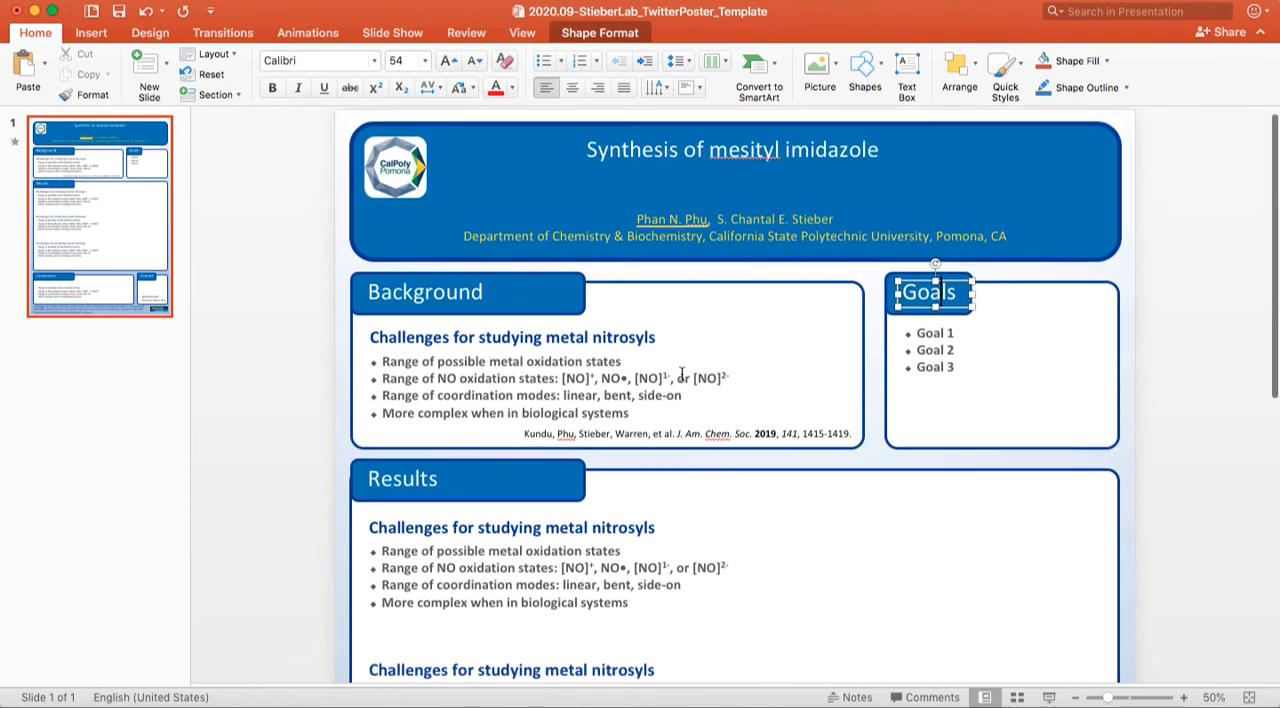
pyautogui.scroll(-1, 682, 373)
pyautogui.scroll(-1, 682, 373)
pyautogui.scroll(-3, 682, 373)
pyautogui.scroll(-1, 682, 373)
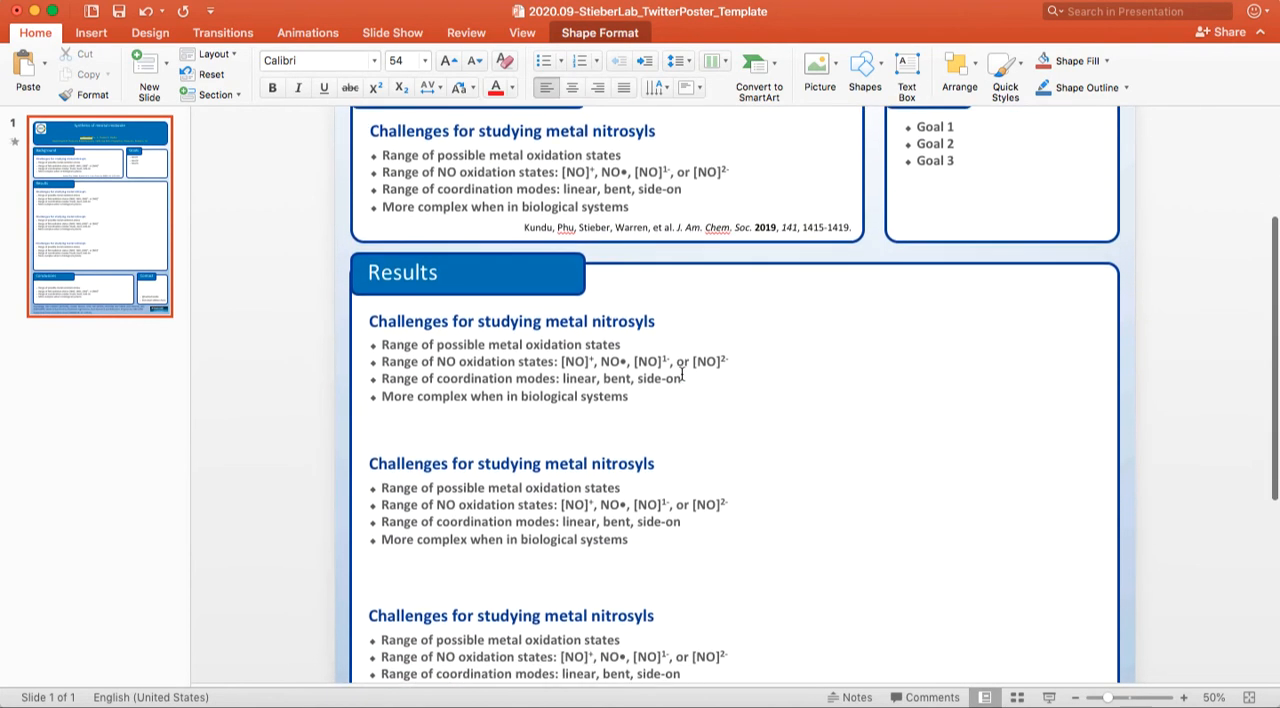
pyautogui.scroll(-3, 682, 373)
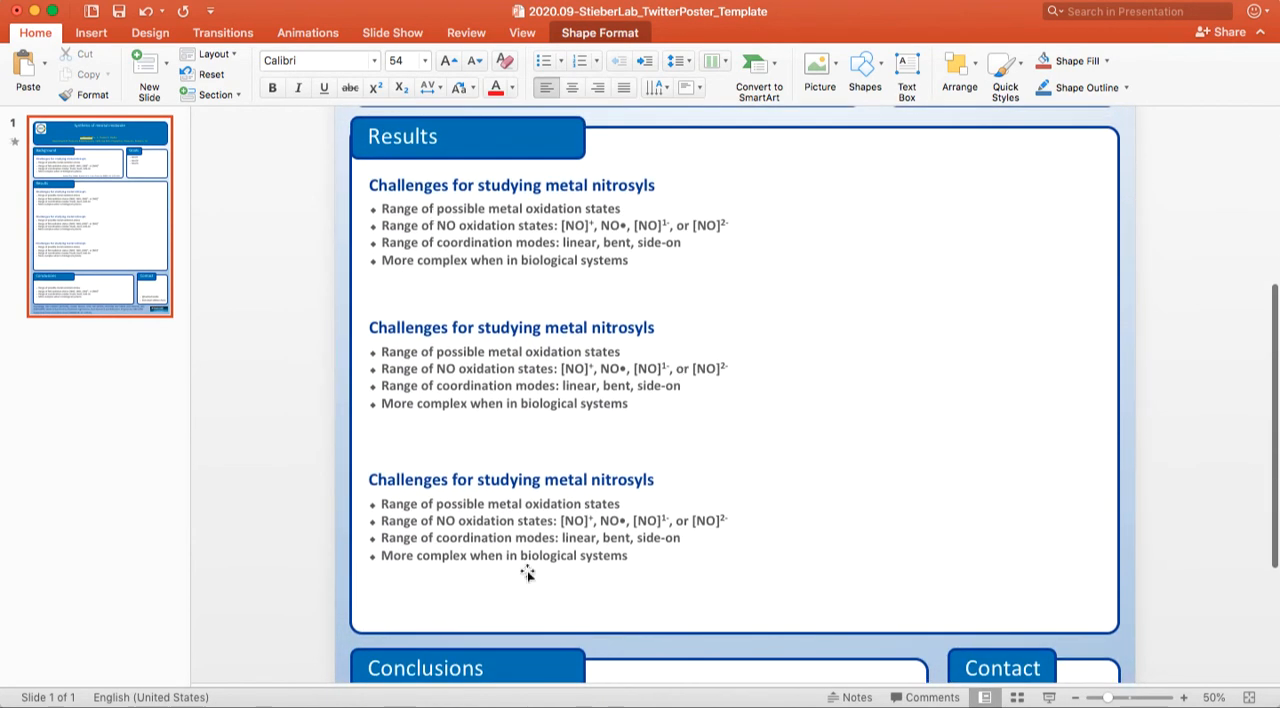
# Delete the middle Results heading together with its metal nitrosyls bullet list.
pyautogui.click(624, 328)
pyautogui.keyDown('shift'); pyautogui.click(603, 369); pyautogui.keyUp('shift')
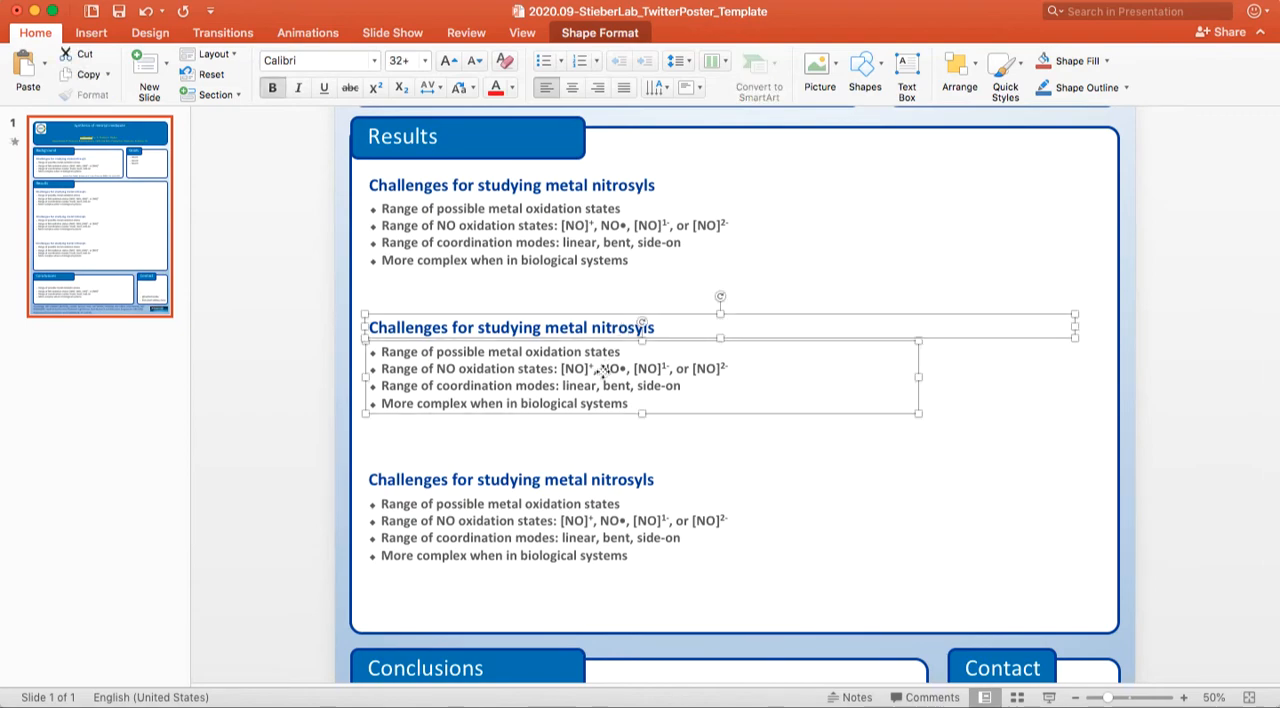
pyautogui.press('Delete')
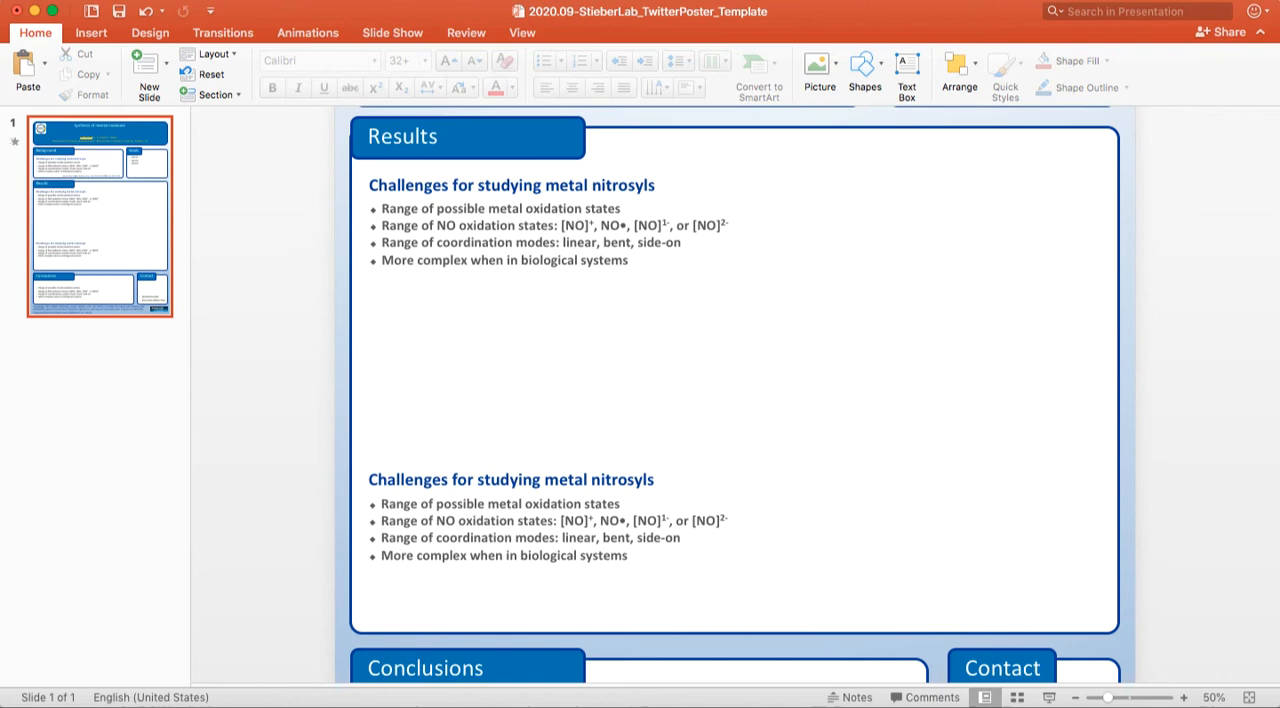
# Drop in the molecule image, enlarge it proportionally and set it beside the first bullet list.
pyautogui.moveTo(890, 268); pyautogui.dragTo(1004, 264)
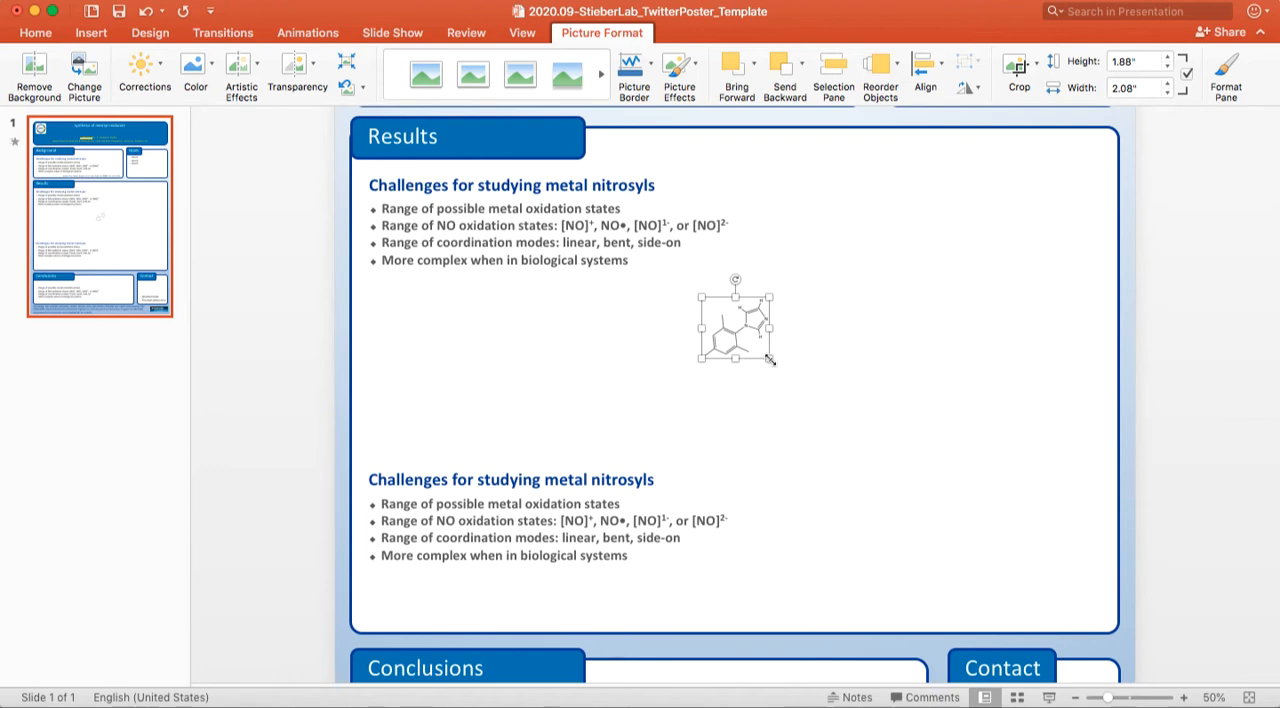
pyautogui.moveTo(770, 359)
pyautogui.mouseDown()
pyautogui.moveTo(760, 354)
pyautogui.moveTo(790, 376)
pyautogui.mouseUp()
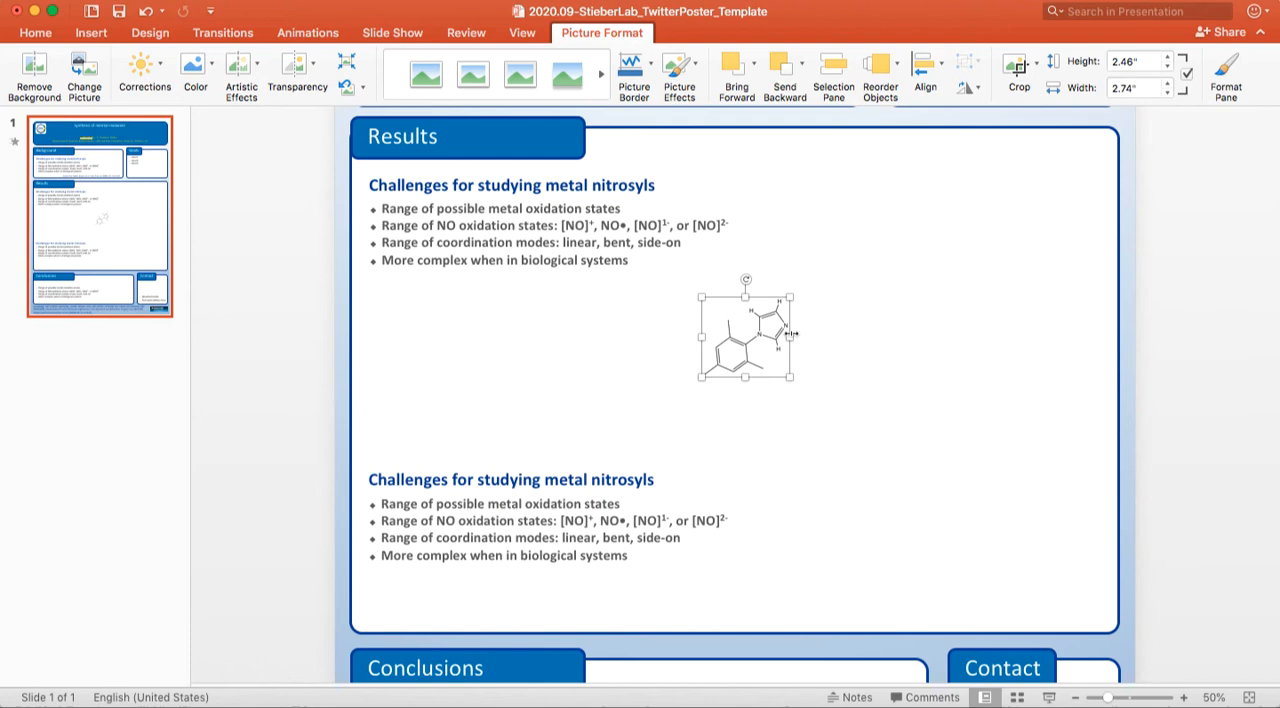
pyautogui.moveTo(790, 337); pyautogui.dragTo(848, 340)
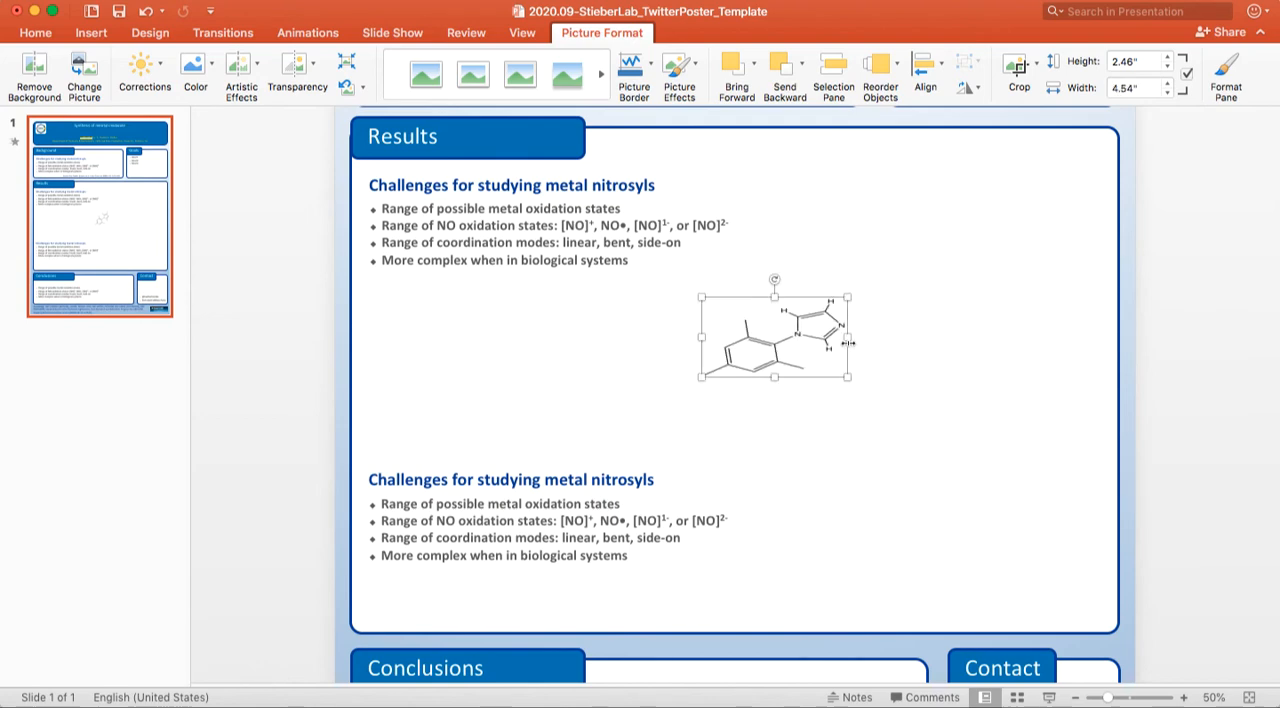
pyautogui.press('super+z')
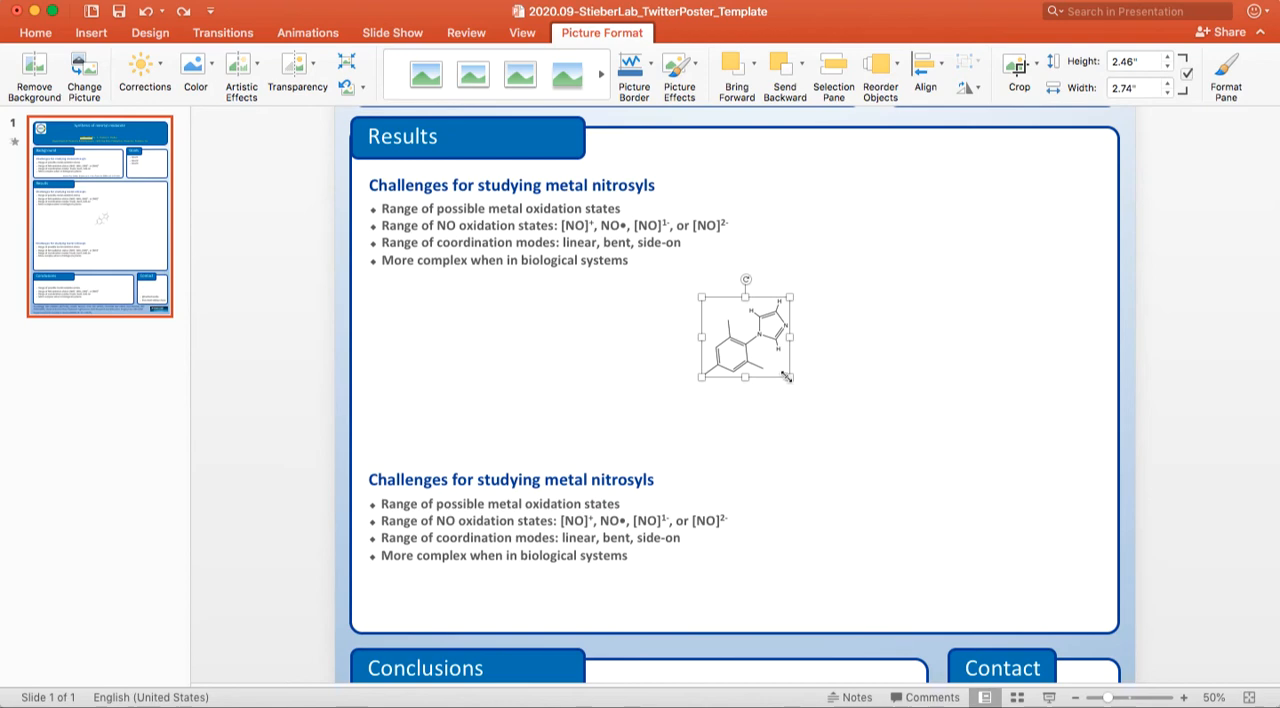
pyautogui.moveTo(788, 377)
pyautogui.mouseDown()
pyautogui.moveTo(792, 366)
pyautogui.moveTo(818, 420)
pyautogui.mouseUp()
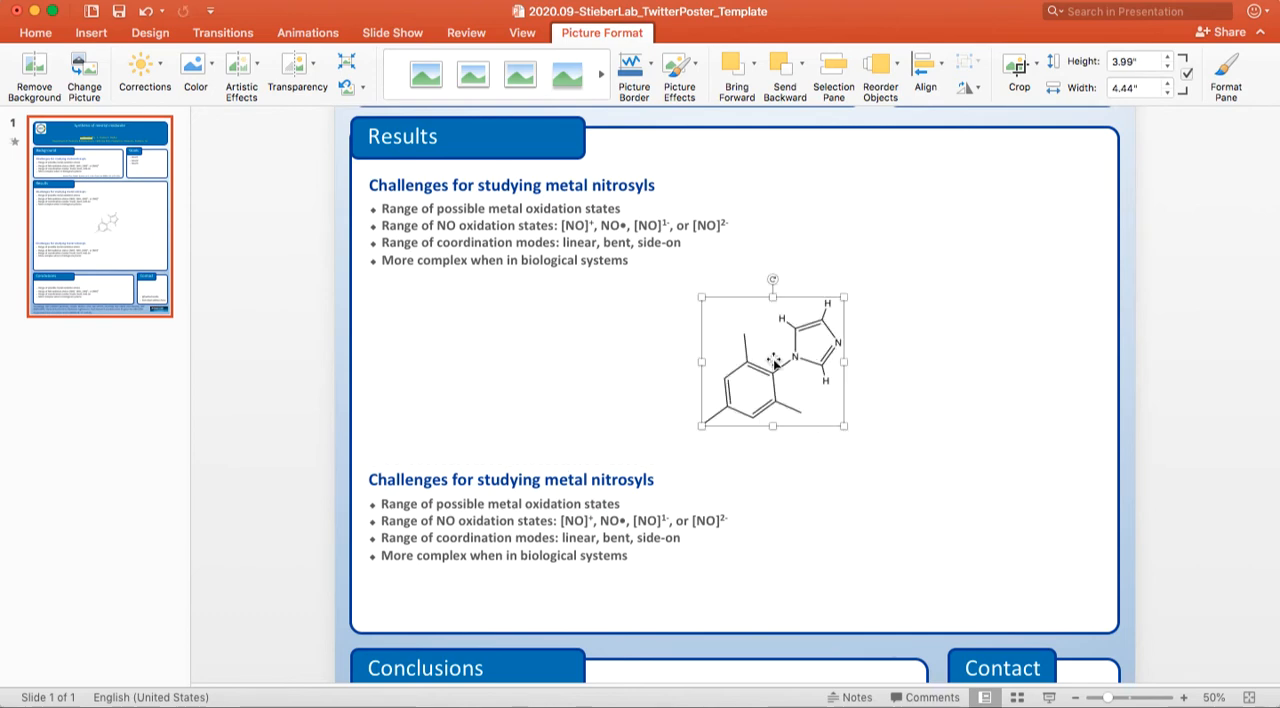
pyautogui.moveTo(775, 364); pyautogui.dragTo(885, 237)
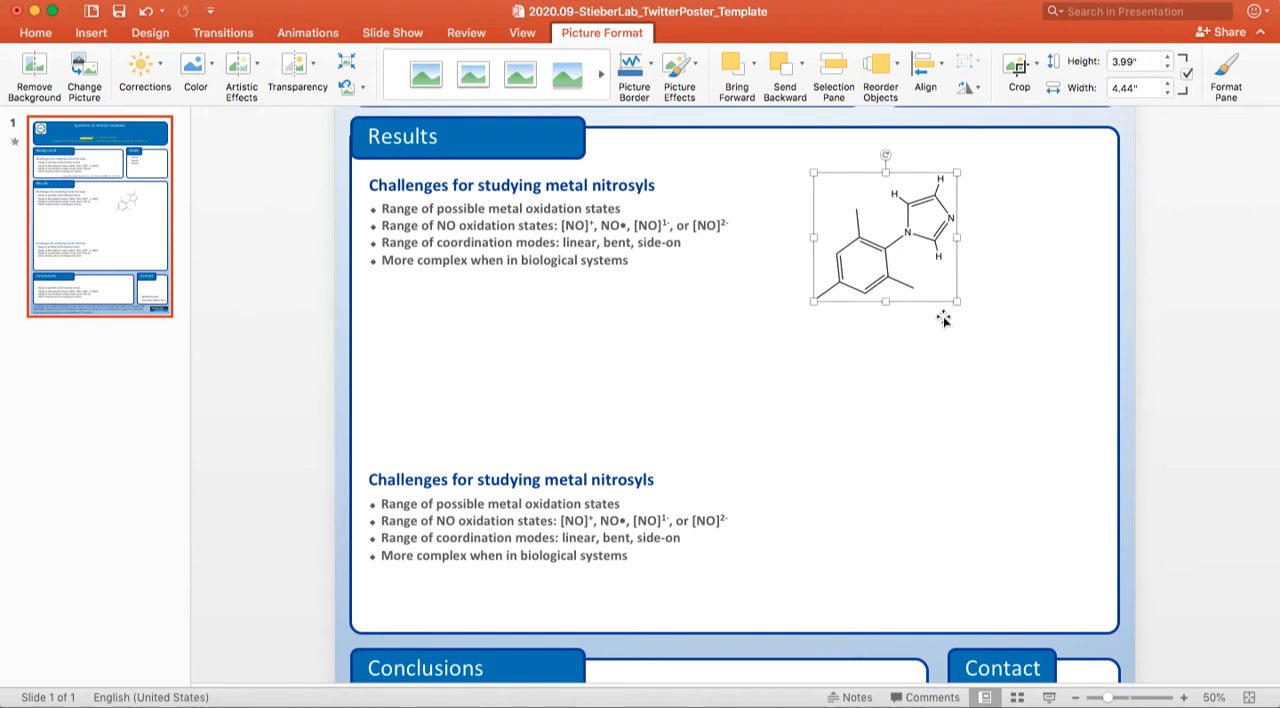
# Duplicate the first Results bullet list and move the copy lower in the section.
pyautogui.click(522, 208)
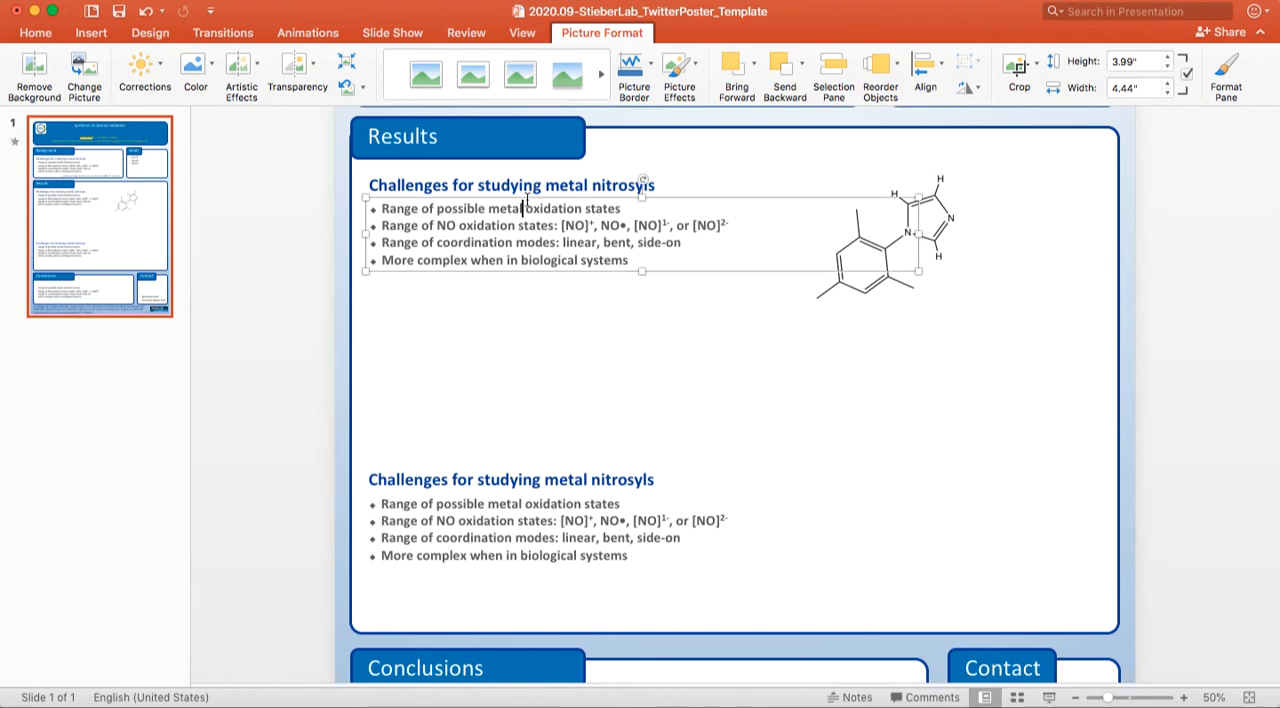
pyautogui.click(471, 273)
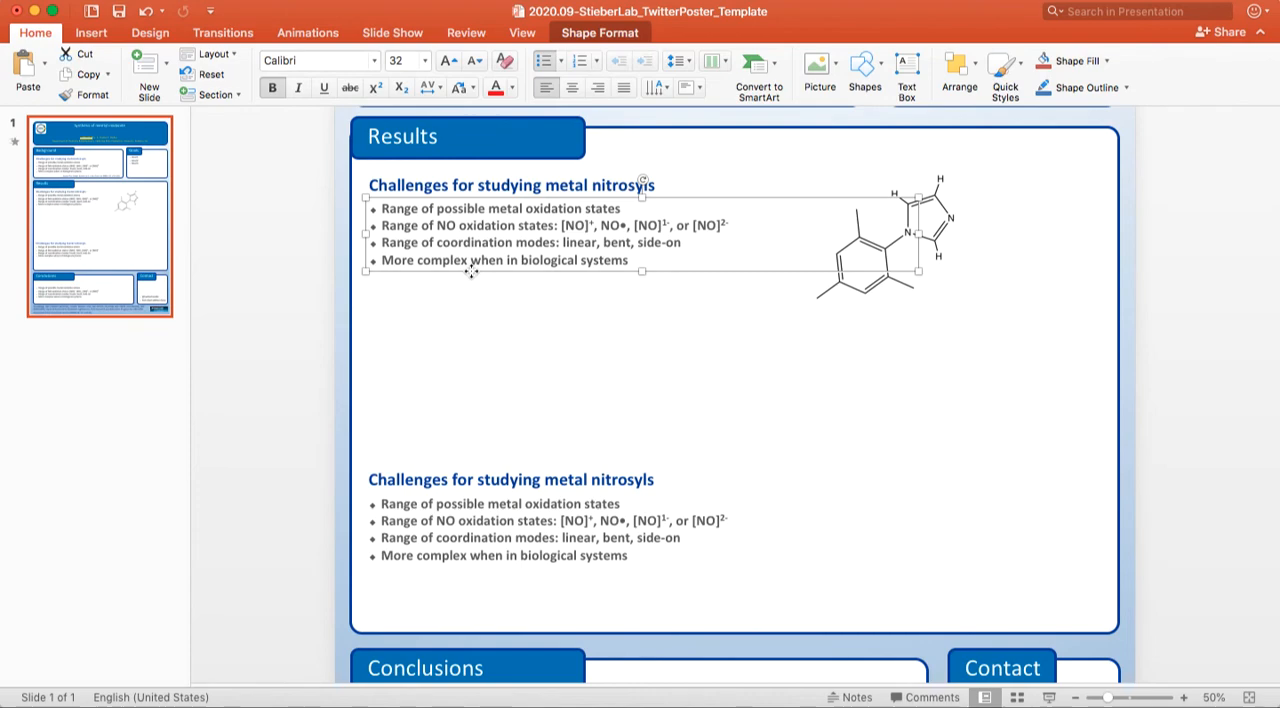
pyautogui.press('super+d')
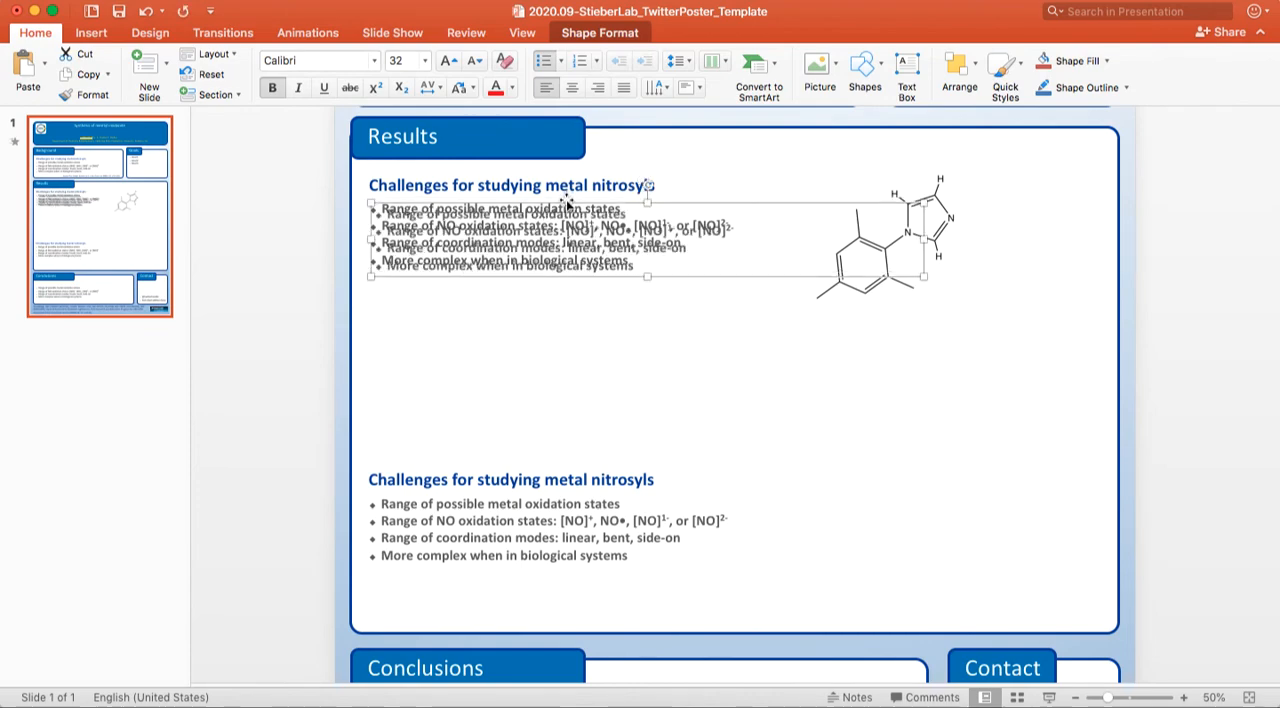
pyautogui.moveTo(570, 203); pyautogui.dragTo(637, 349)
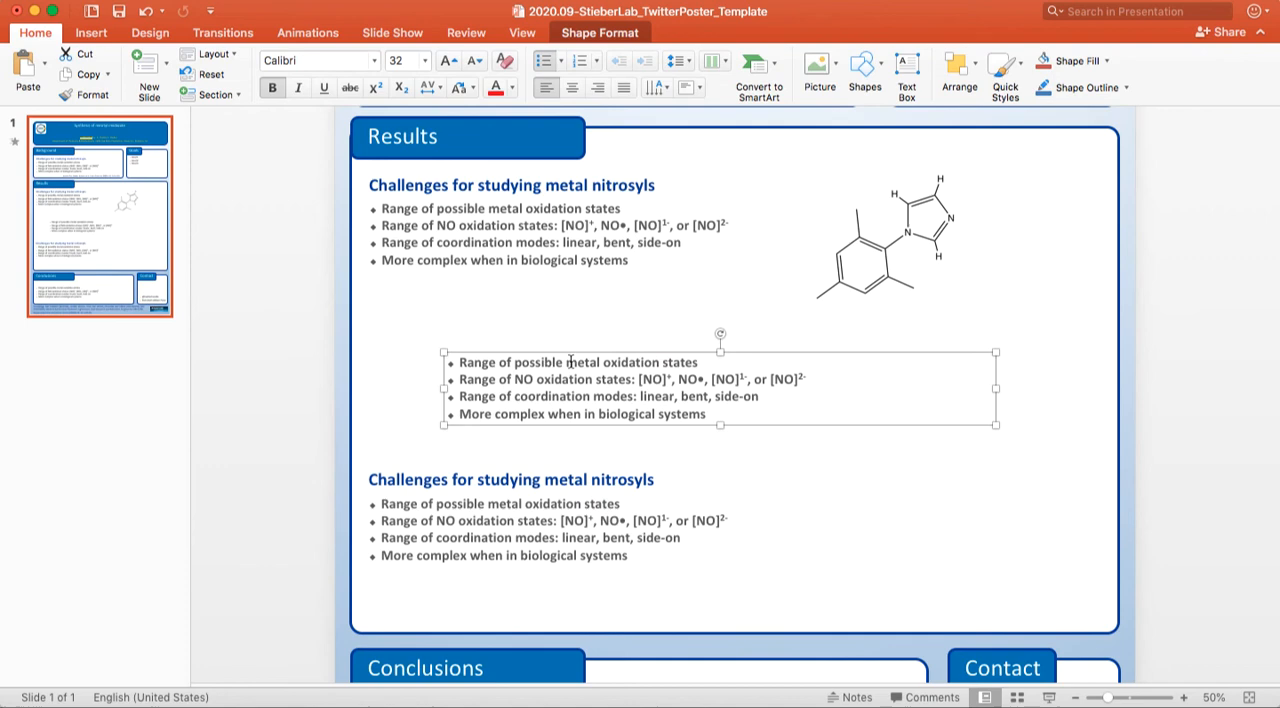
# Strip the copy's bullets and replace its text with "Mesityl imidazole".
pyautogui.click(459, 364)
pyautogui.press('BackSpace')
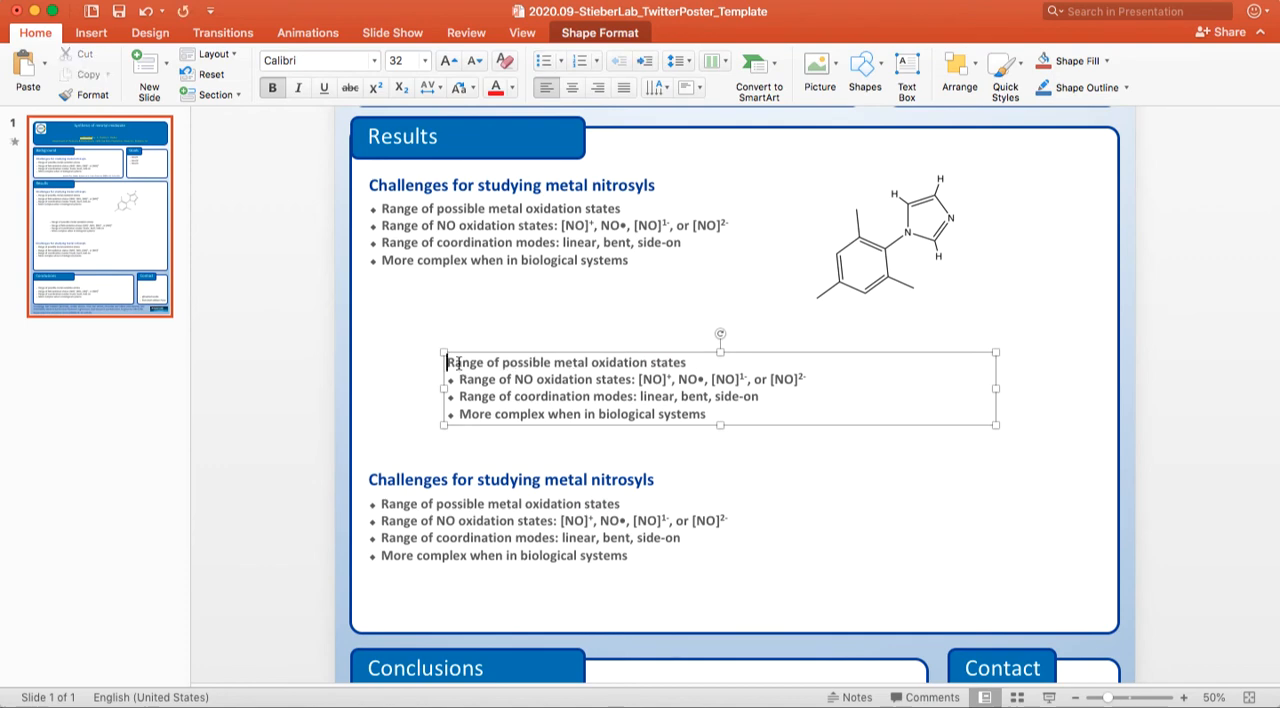
pyautogui.press('Down')
pyautogui.hotkey('shift', 'Down')
pyautogui.hotkey('shift', 'Down')
pyautogui.hotkey('shift', 'Down')
pyautogui.press('BackSpace')
pyautogui.press('BackSpace')
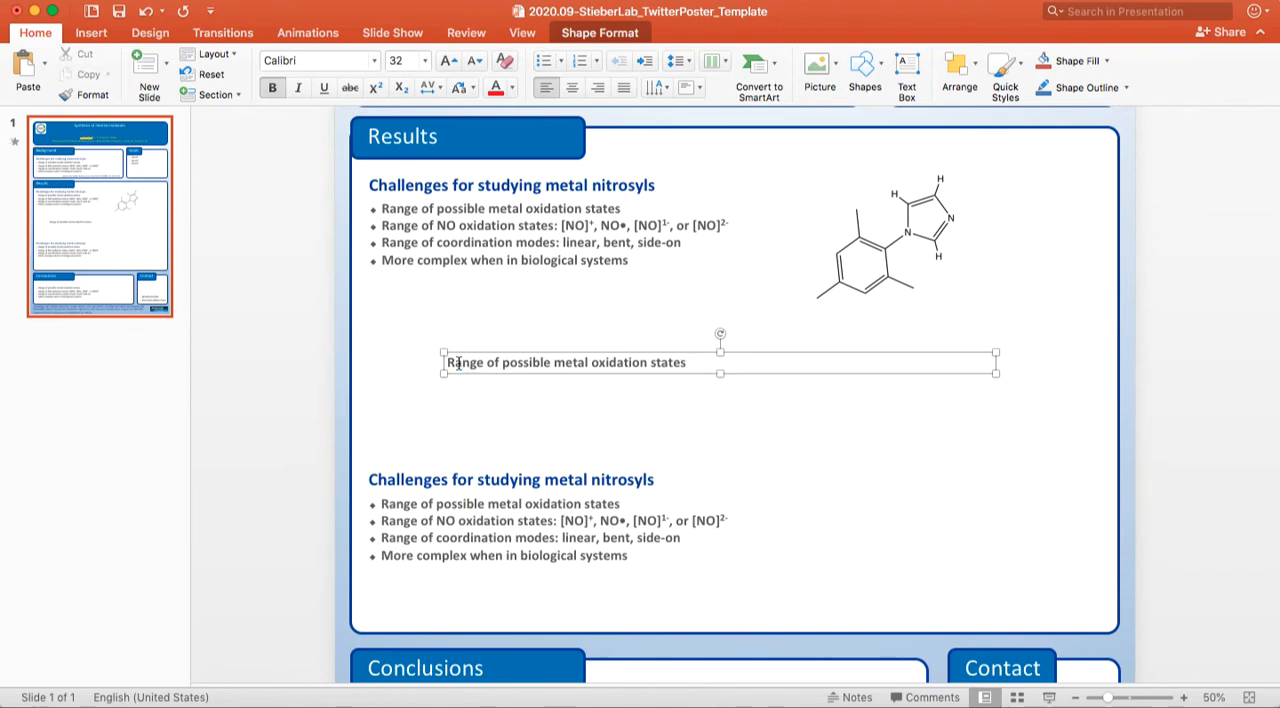
pyautogui.hotkey('shift', 'Up')
pyautogui.press('BackSpace')
pyautogui.write('Mesit')
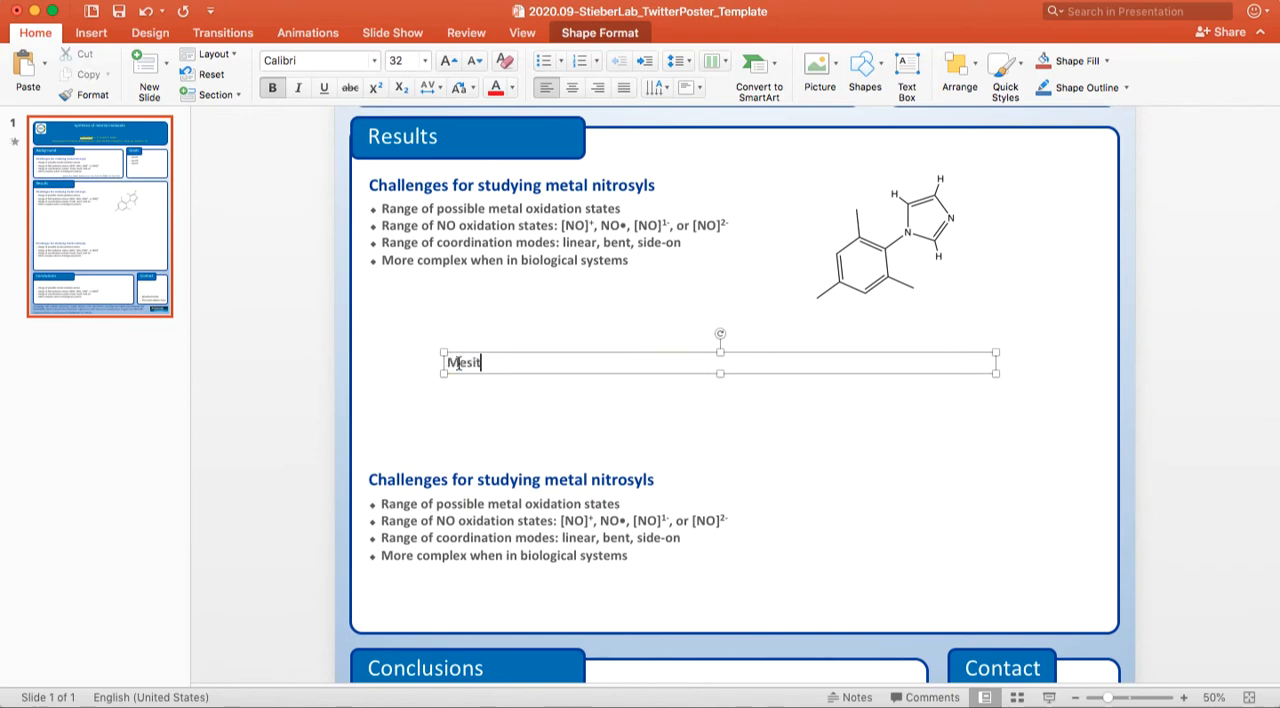
pyautogui.write('yl imia')
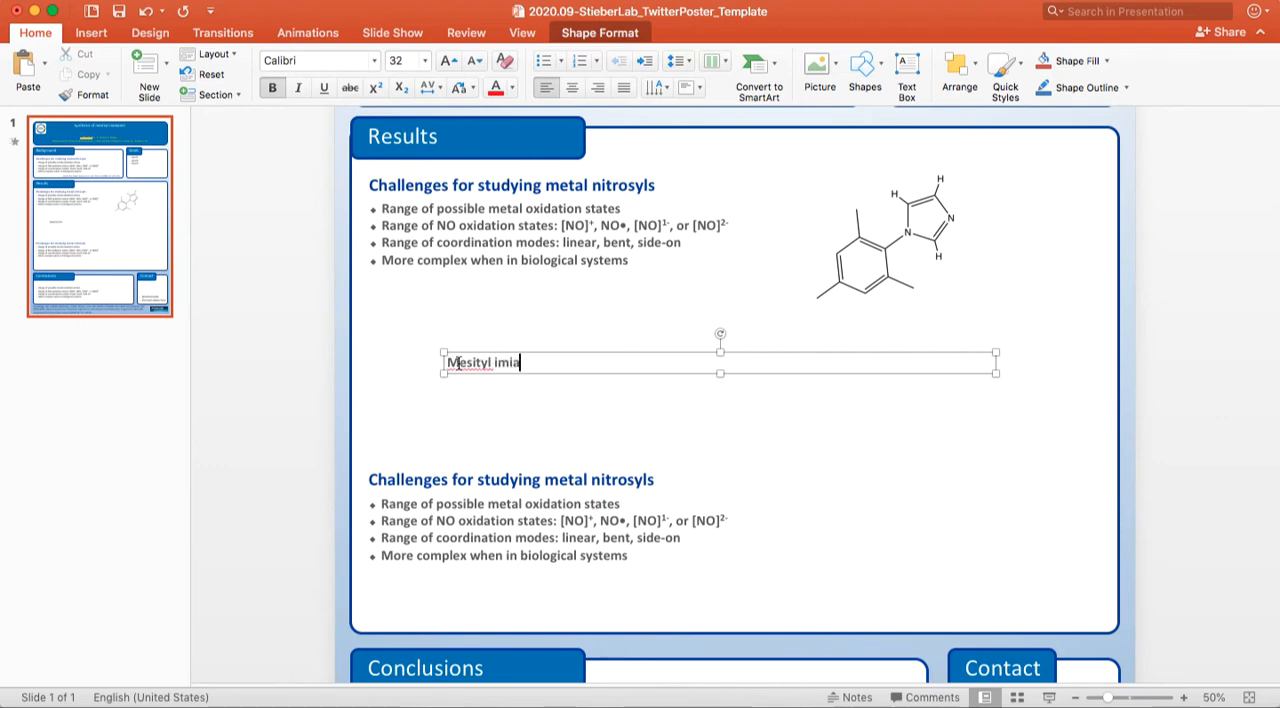
pyautogui.press('BackSpace')
pyautogui.write('dazole')
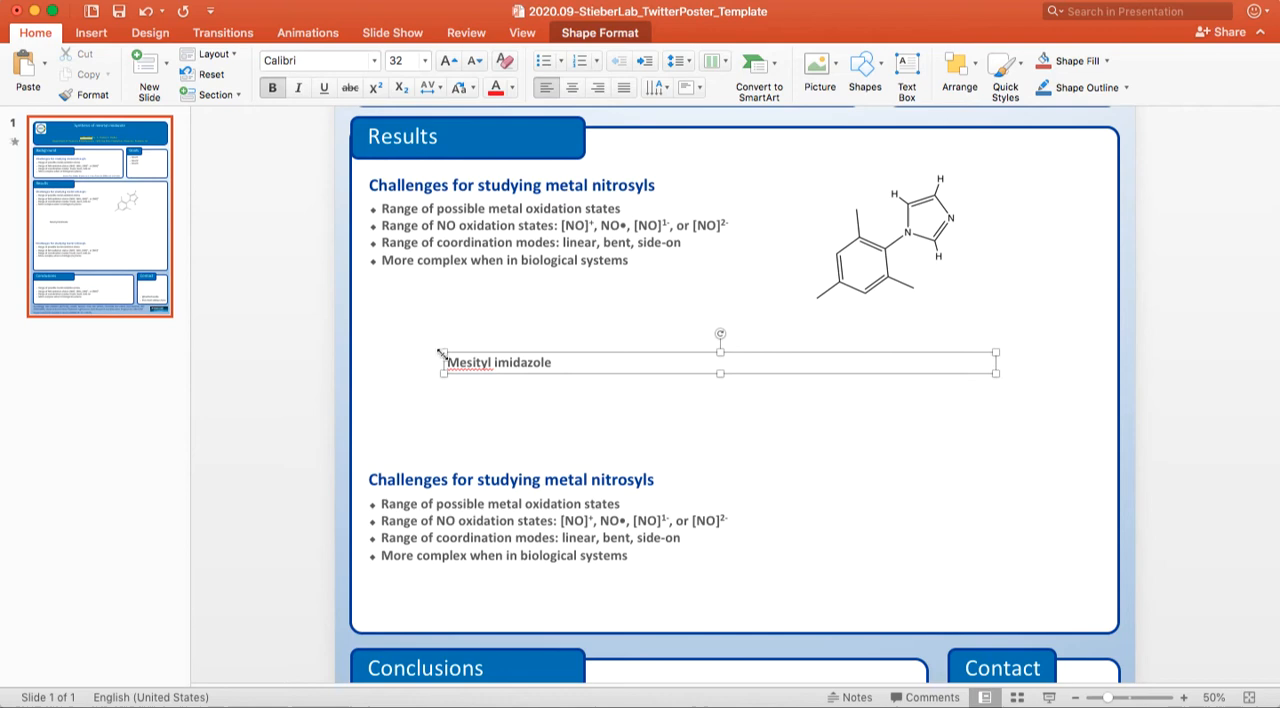
# Narrow the caption box, center its text and place it beneath the molecule drawing.
pyautogui.moveTo(444, 362); pyautogui.dragTo(864, 348)
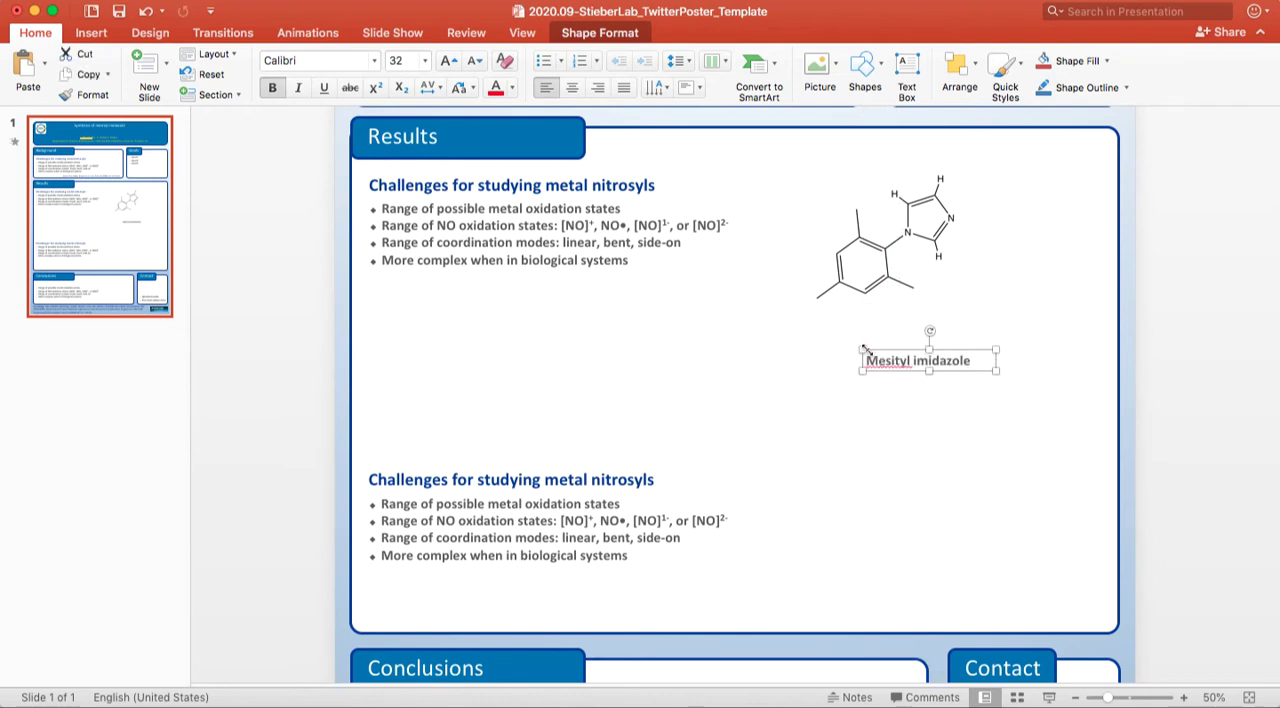
pyautogui.click(571, 88)
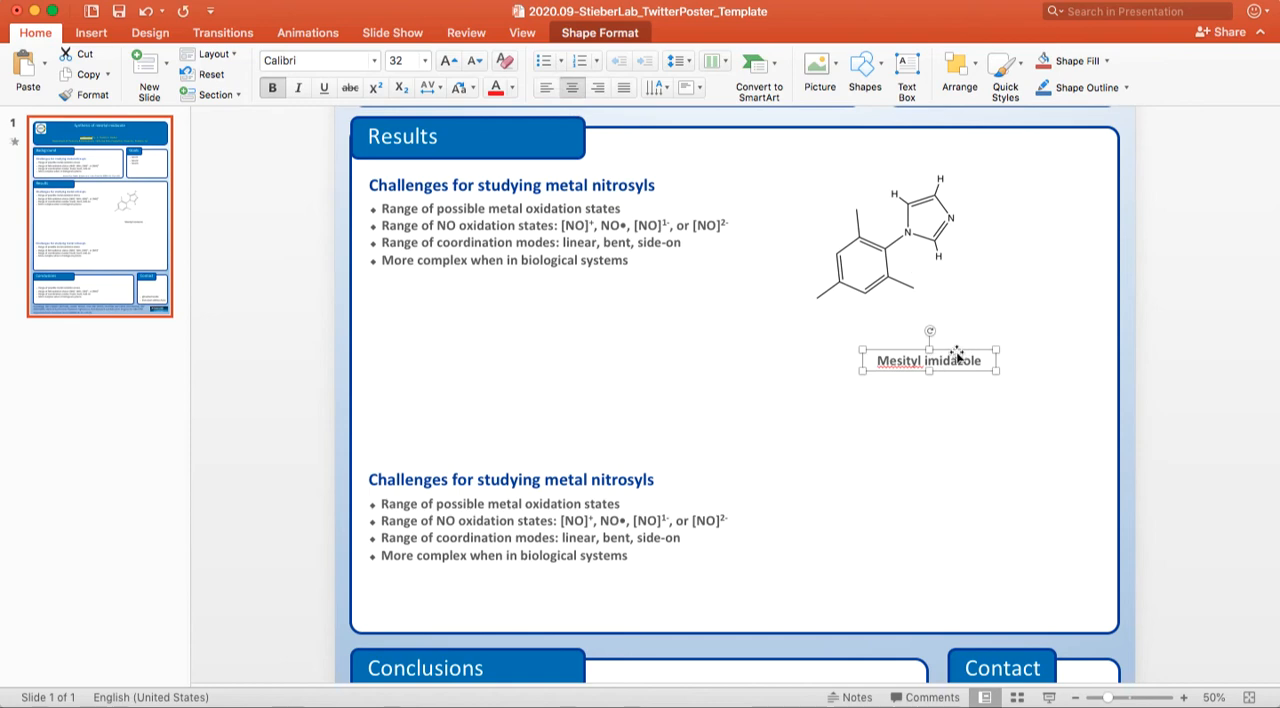
pyautogui.moveTo(957, 351); pyautogui.dragTo(913, 313)
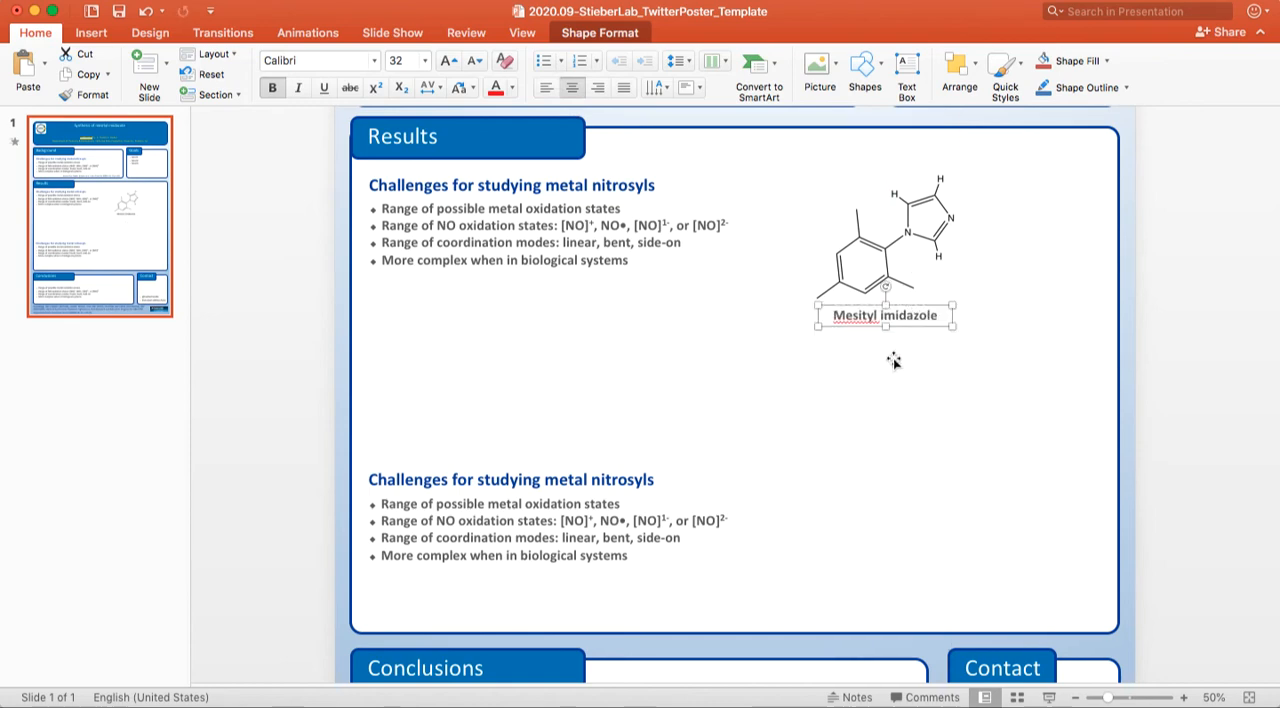
# Eyedrop the Challenges heading's blue via More Colors and apply it to the caption.
pyautogui.click(511, 87)
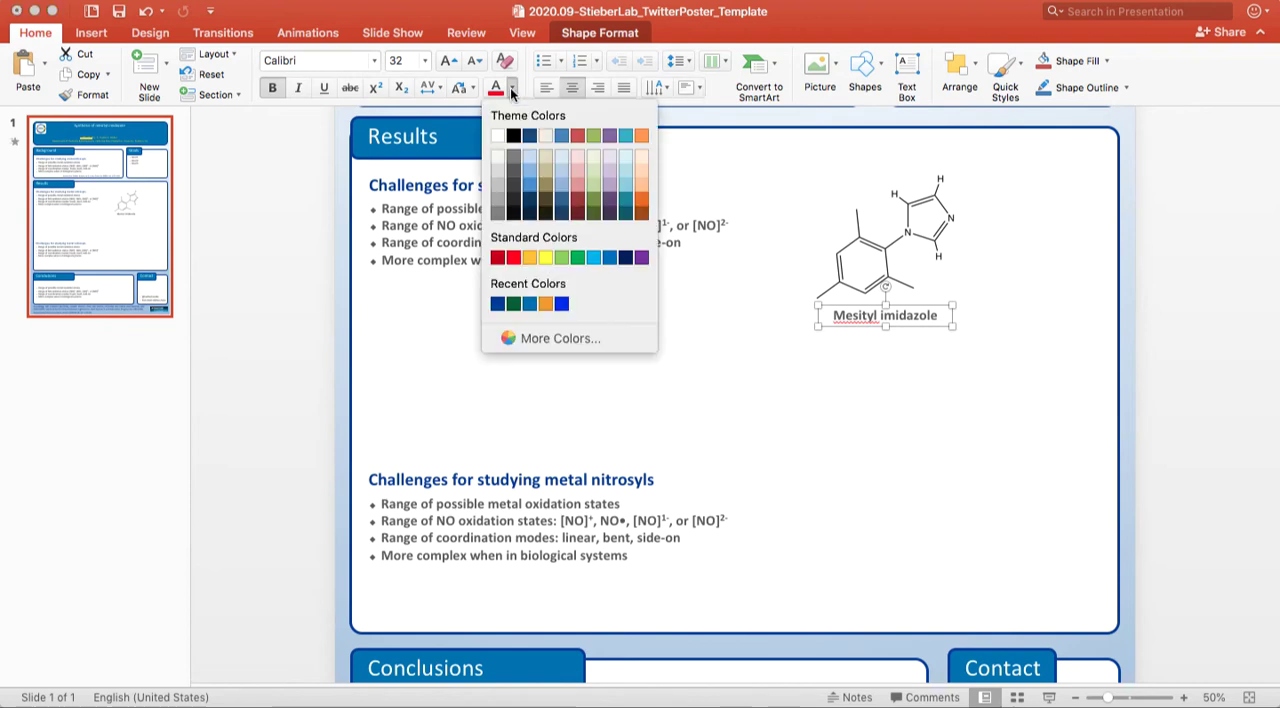
pyautogui.click(514, 338)
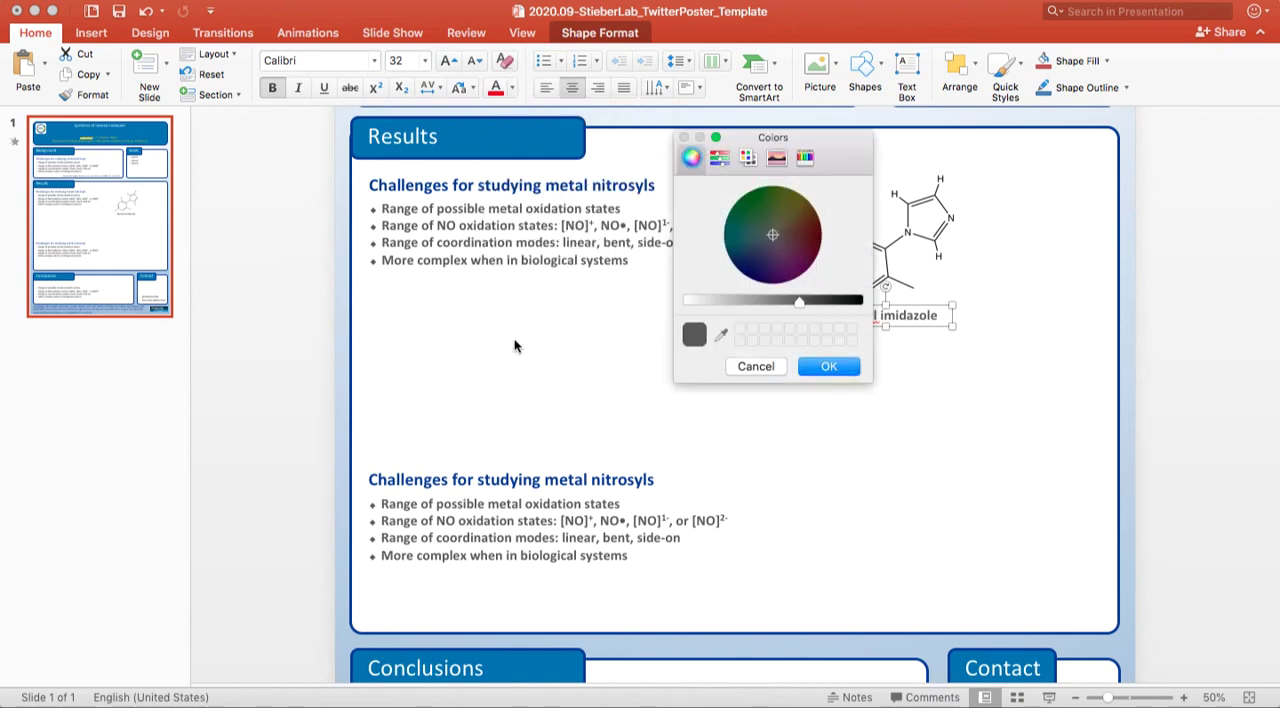
pyautogui.click(721, 335)
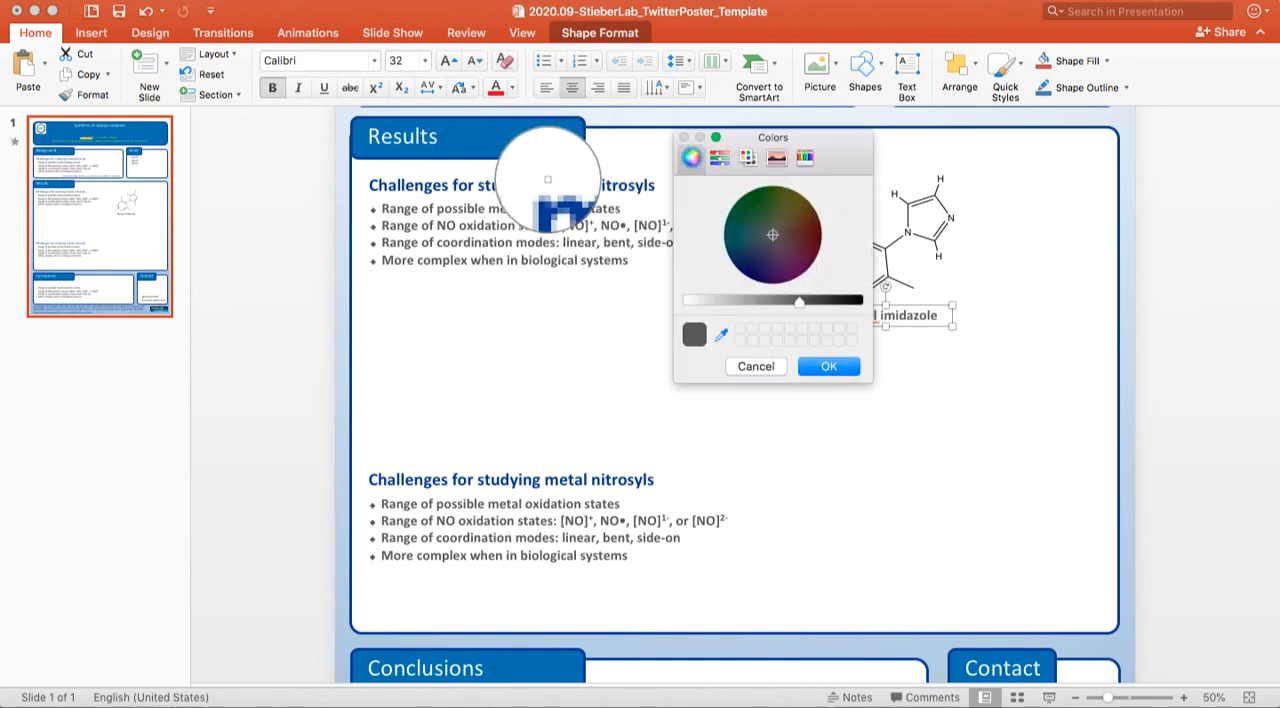
pyautogui.click(552, 186)
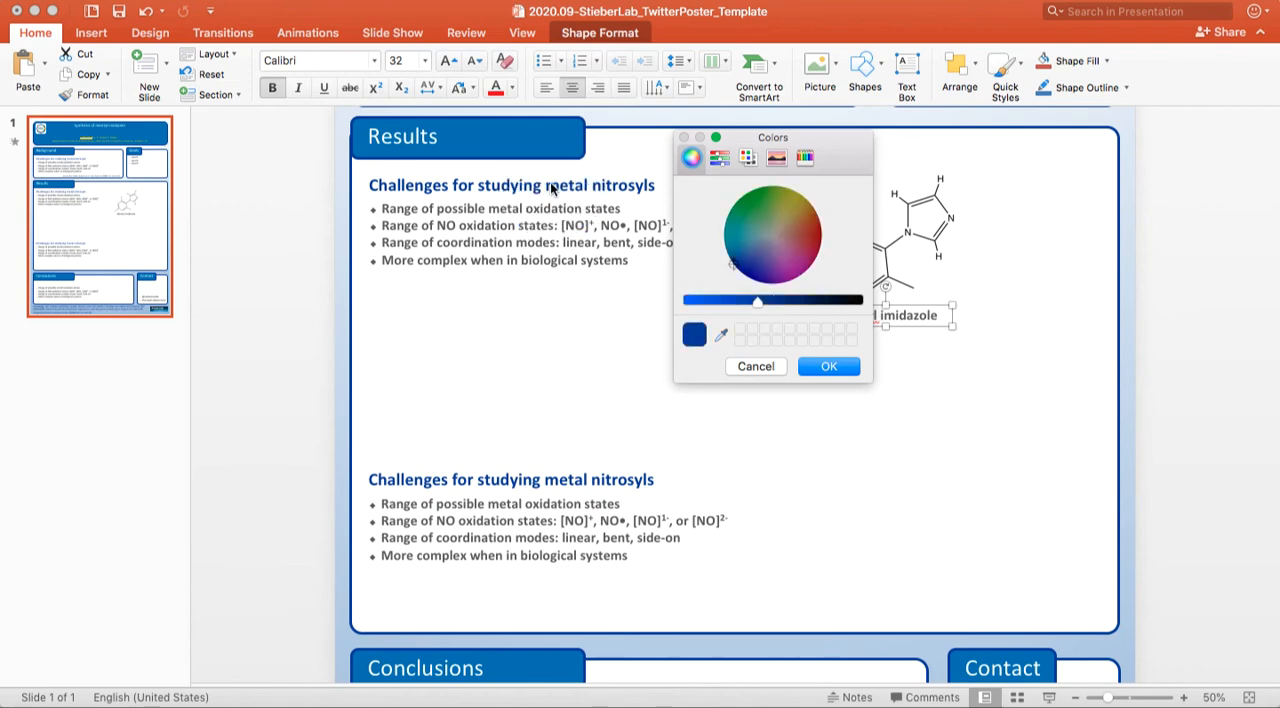
pyautogui.click(829, 366)
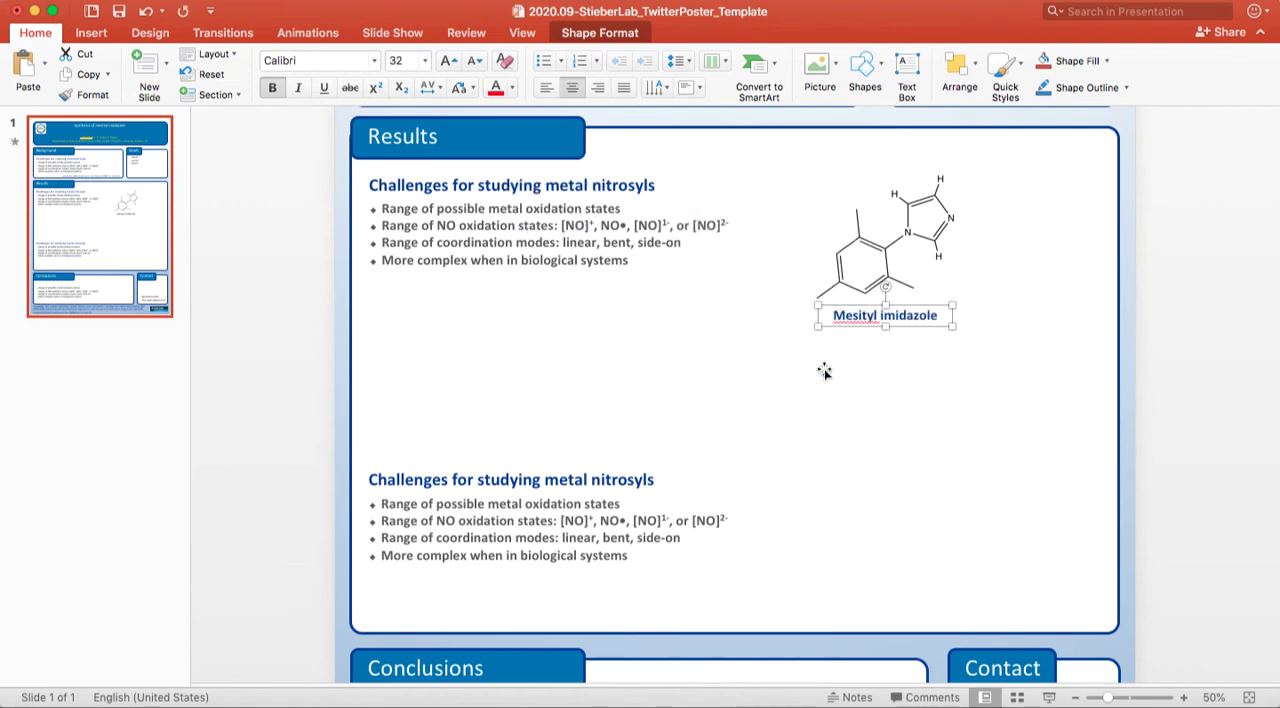
pyautogui.click(1005, 360)
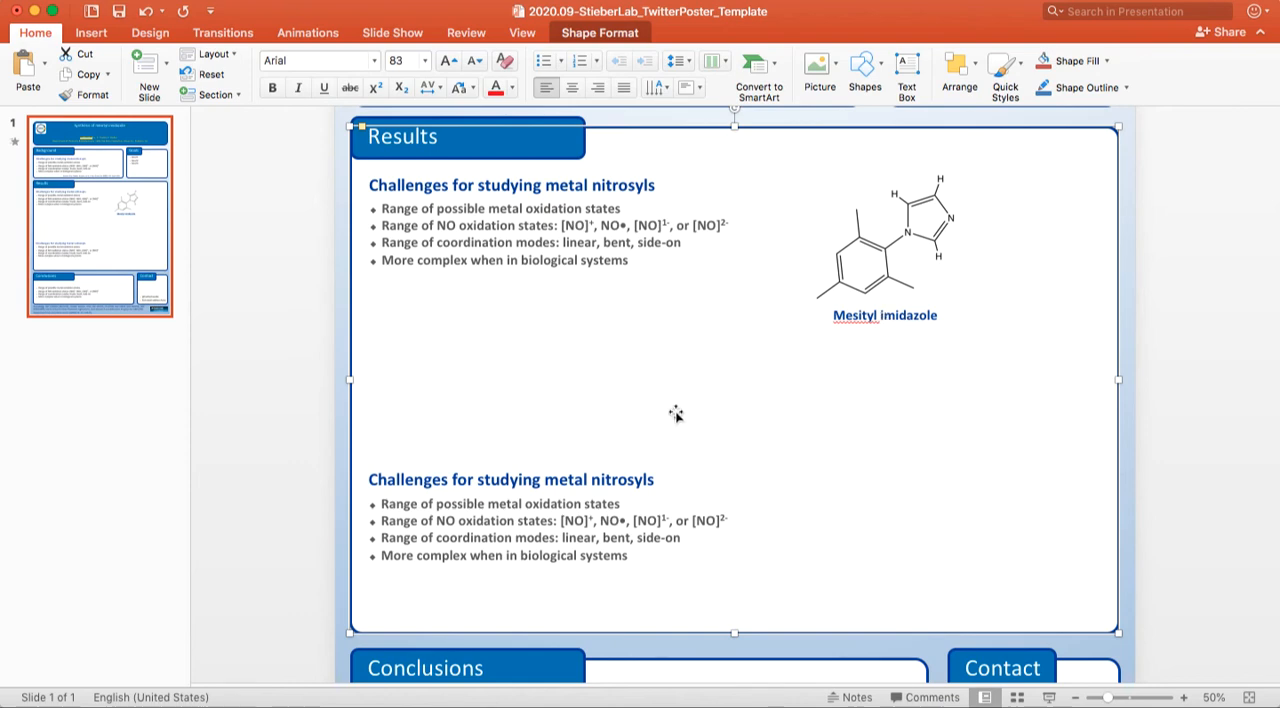
# Option-drag a copy of the first bullet list into the middle of Results, aligned to its left edge.
pyautogui.click(569, 242)
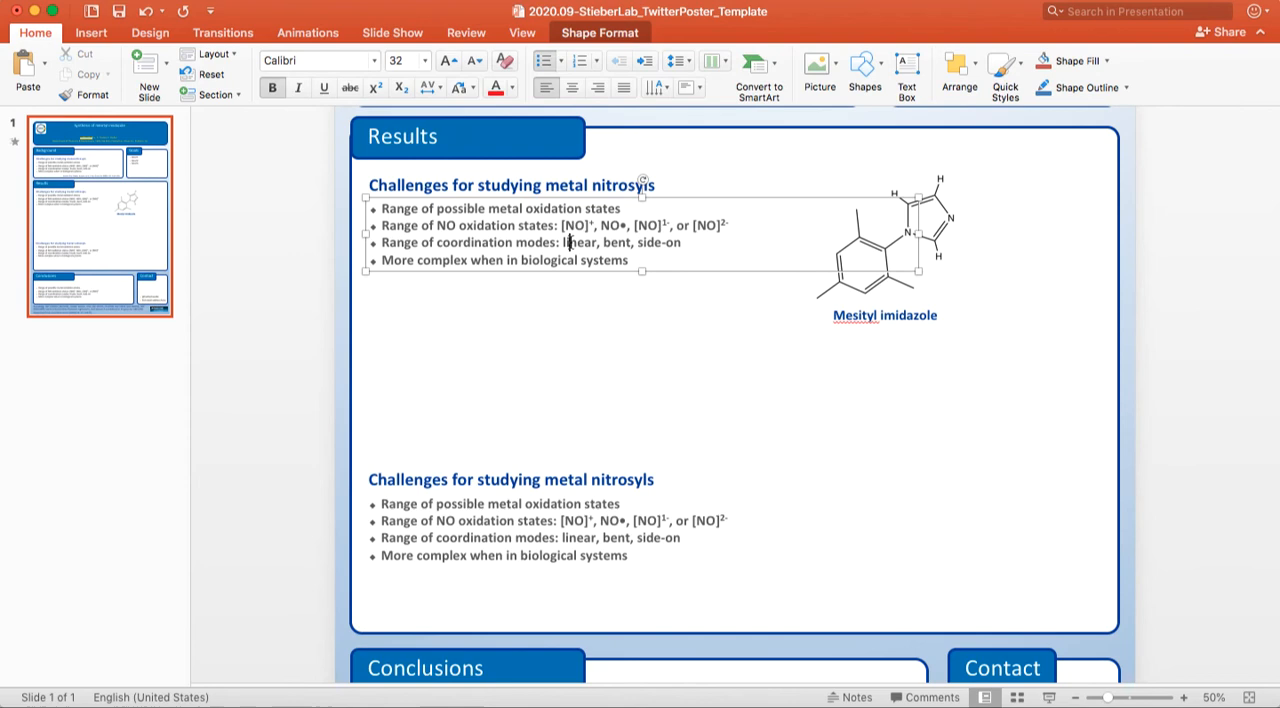
pyautogui.click(588, 198)
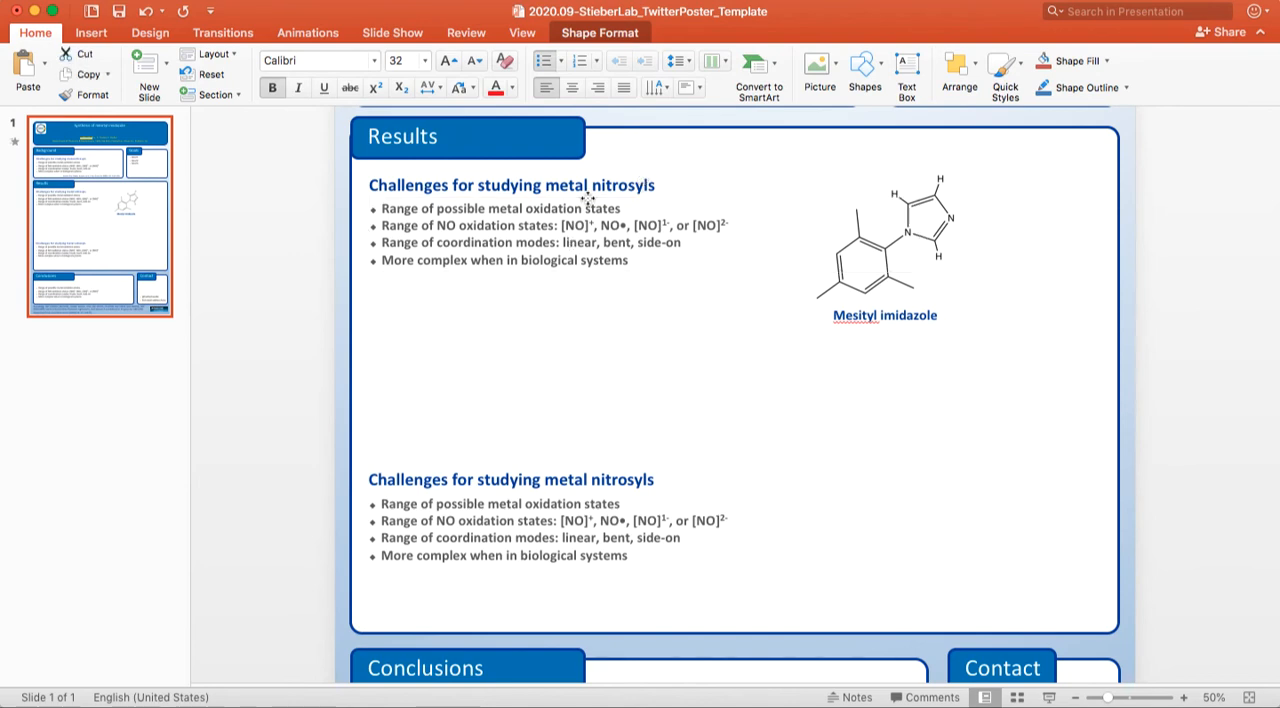
pyautogui.moveTo(588, 198); pyautogui.dragTo(583, 328)
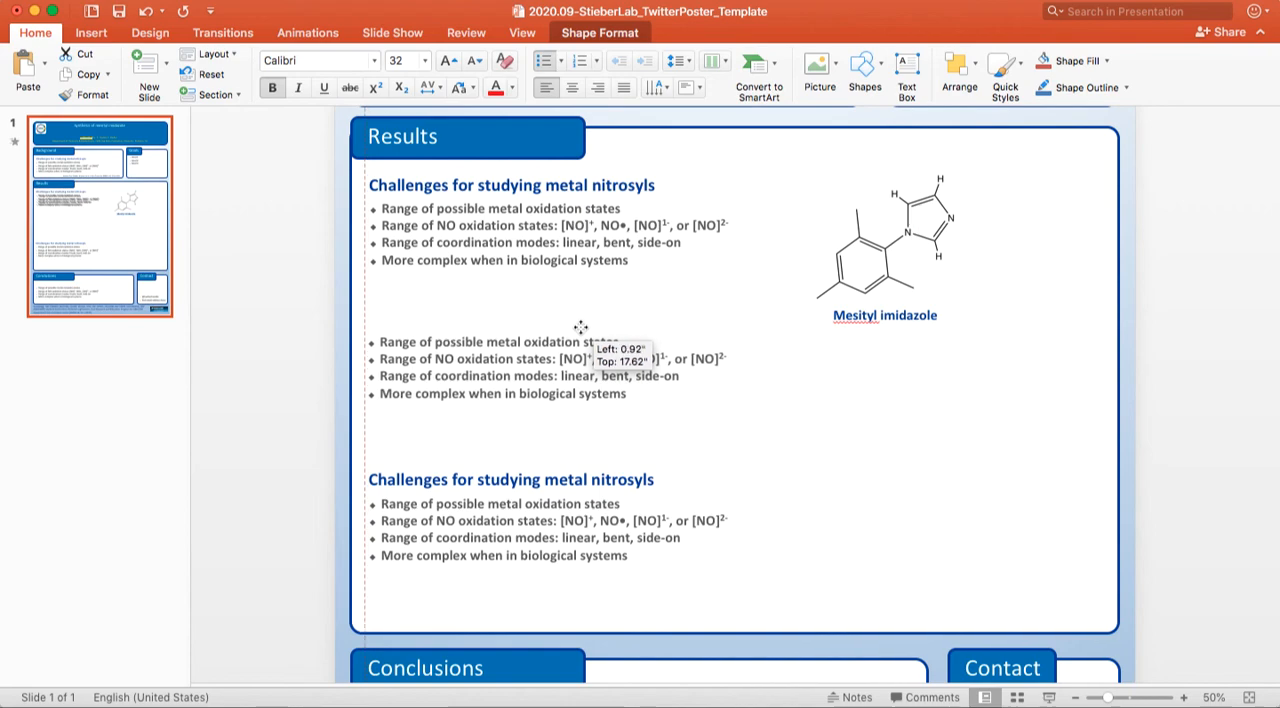
pyautogui.moveTo(583, 328)
pyautogui.mouseDown()
pyautogui.moveTo(571, 328)
pyautogui.moveTo(600, 323)
pyautogui.mouseUp()
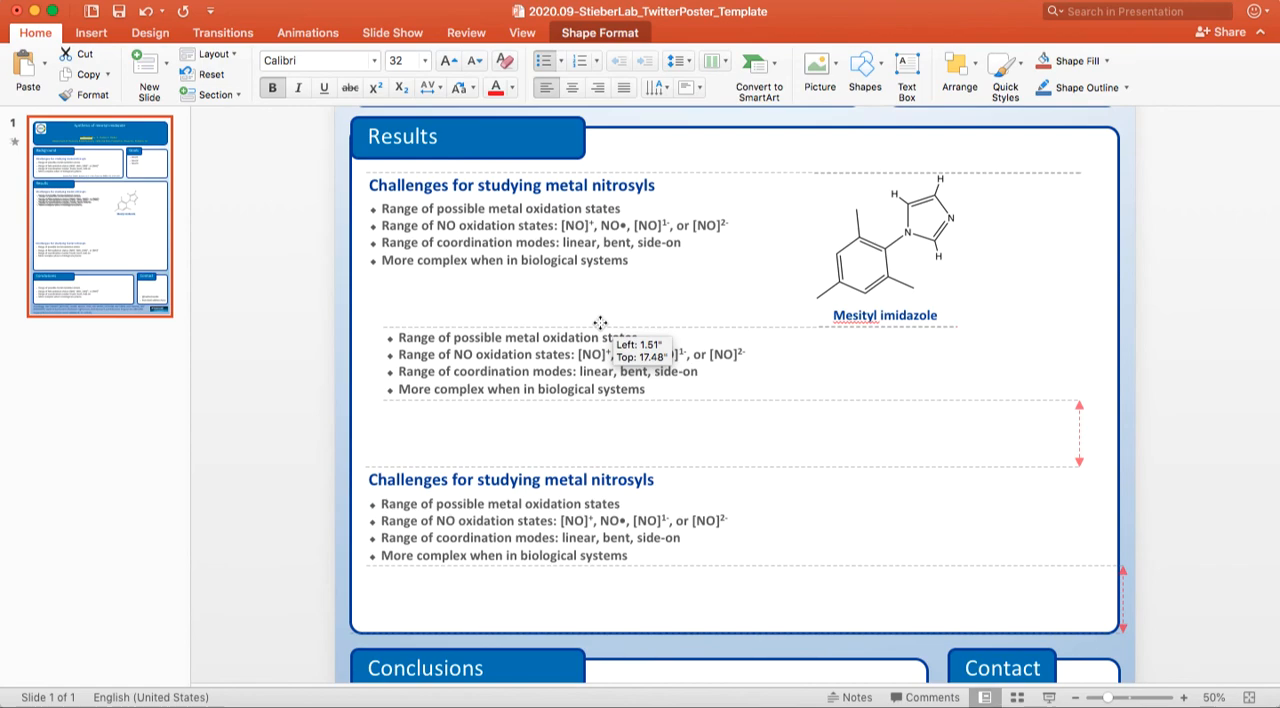
pyautogui.moveTo(600, 323)
pyautogui.mouseDown()
pyautogui.moveTo(584, 327)
pyautogui.moveTo(584, 281)
pyautogui.mouseUp()
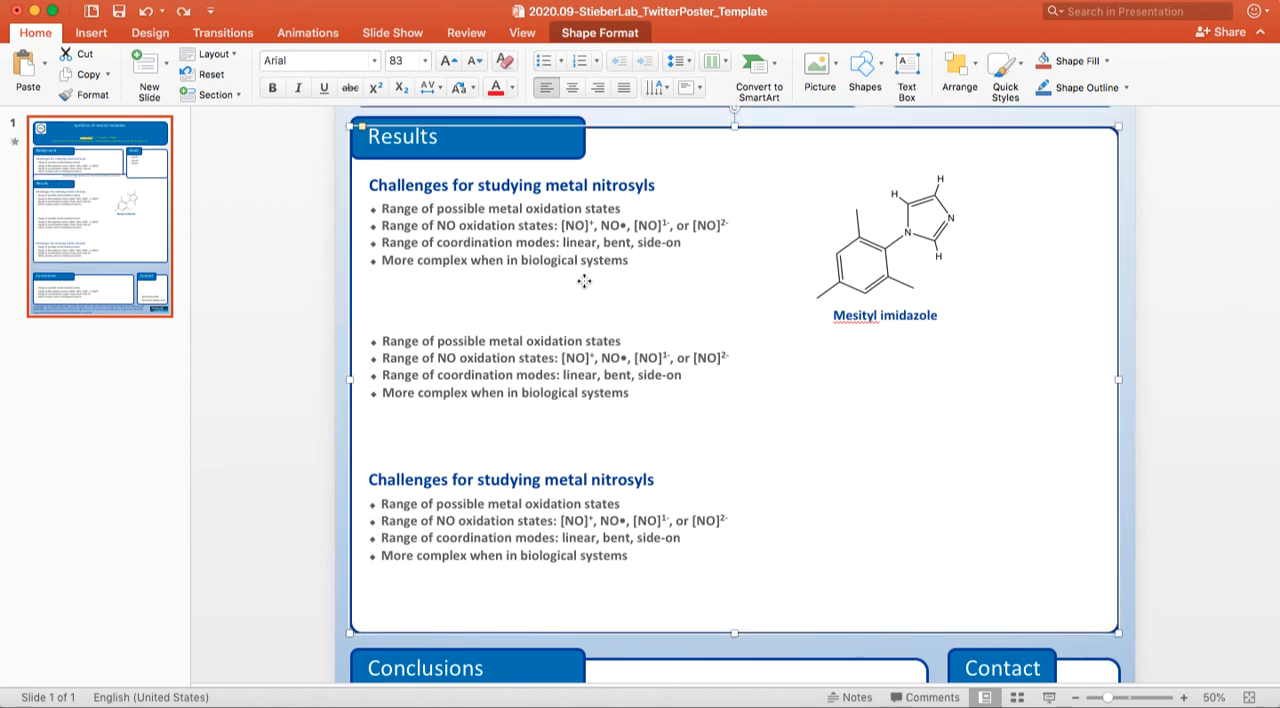
# Reposition the middle list flush with the first list and nudge it below the caption.
pyautogui.click(535, 336)
pyautogui.moveTo(535, 336); pyautogui.dragTo(536, 250)
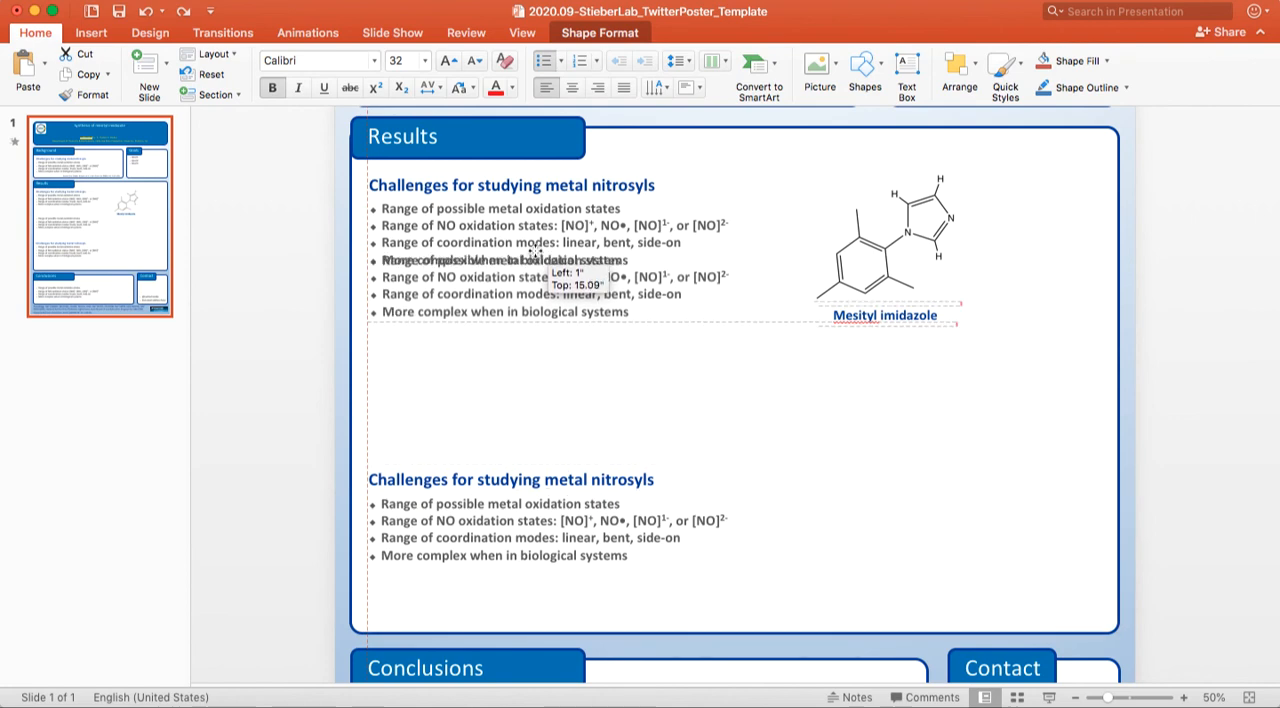
pyautogui.moveTo(535, 250); pyautogui.dragTo(535, 250)
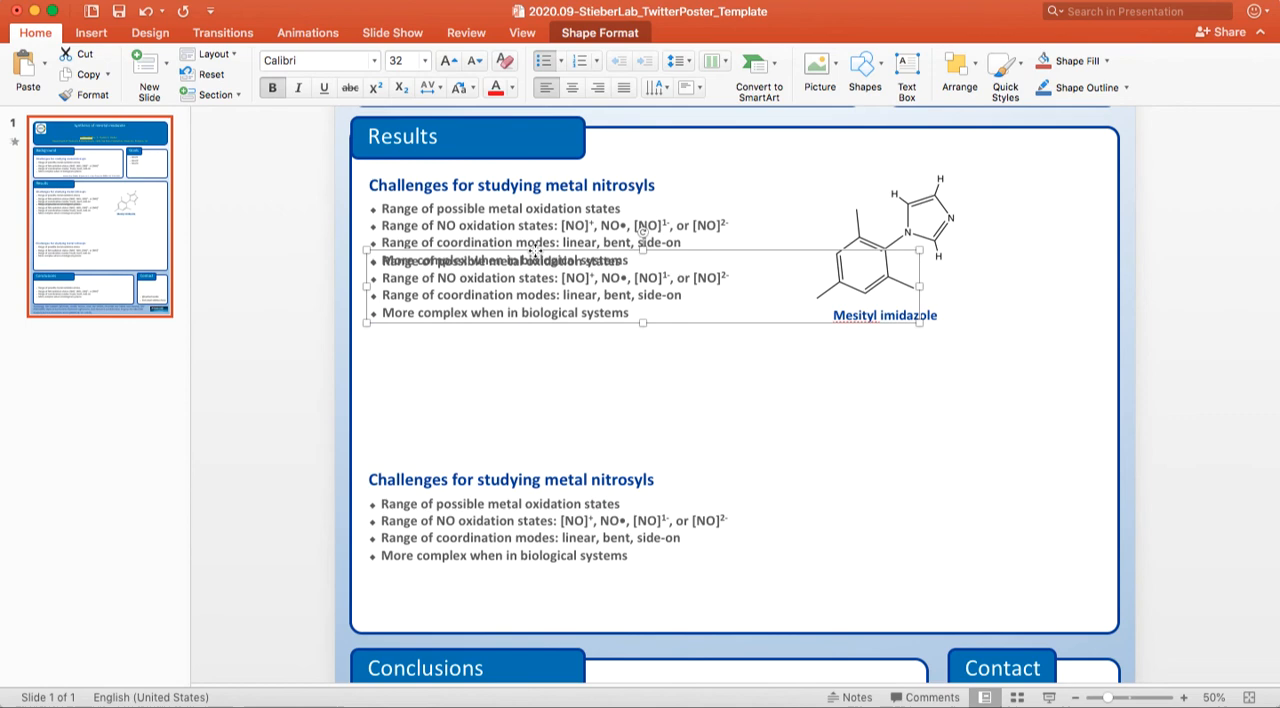
pyautogui.press('Down')
pyautogui.press('Down')
pyautogui.press('Down')
pyautogui.press('Down')
pyautogui.press('Down')
pyautogui.press('Down')
pyautogui.press('Down')
pyautogui.press('Down')
pyautogui.press('Down')
pyautogui.press('Down')
pyautogui.press('Down')
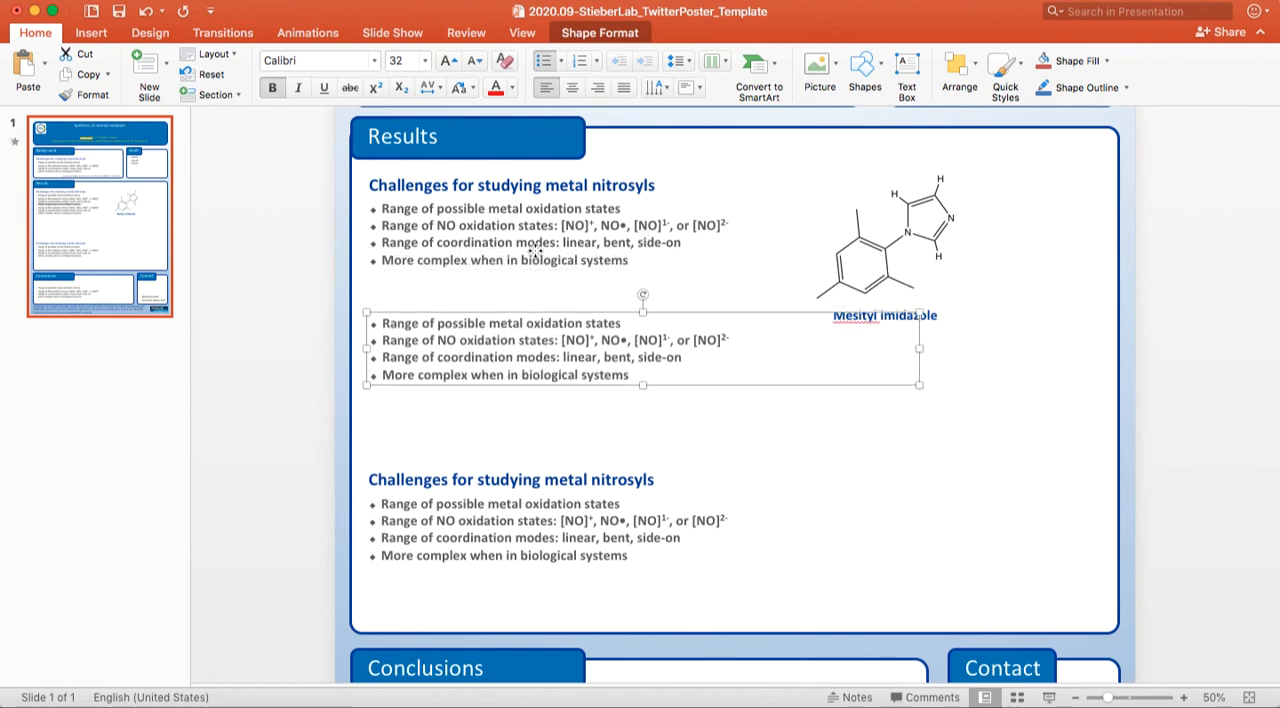
pyautogui.press('Down')
pyautogui.press('Down')
pyautogui.press('Down')
pyautogui.press('Down')
pyautogui.press('Down')
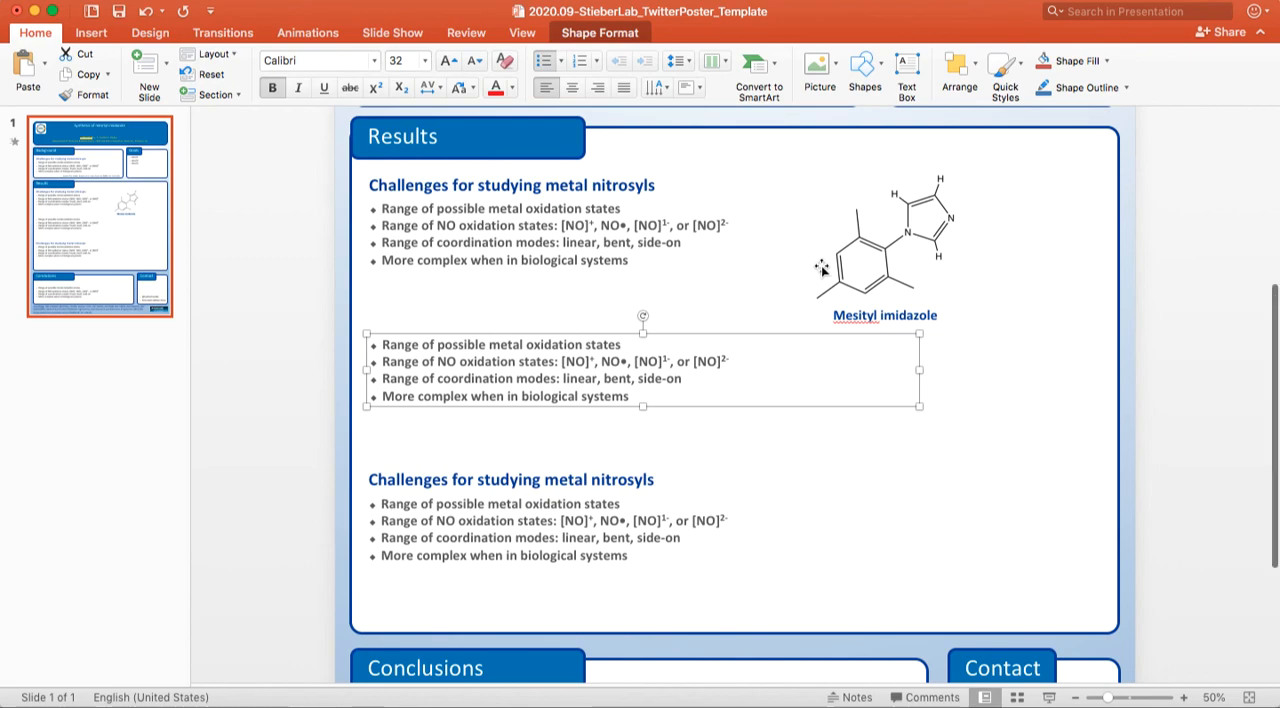
pyautogui.scroll(-5, 821, 265)
pyautogui.click(480, 526)
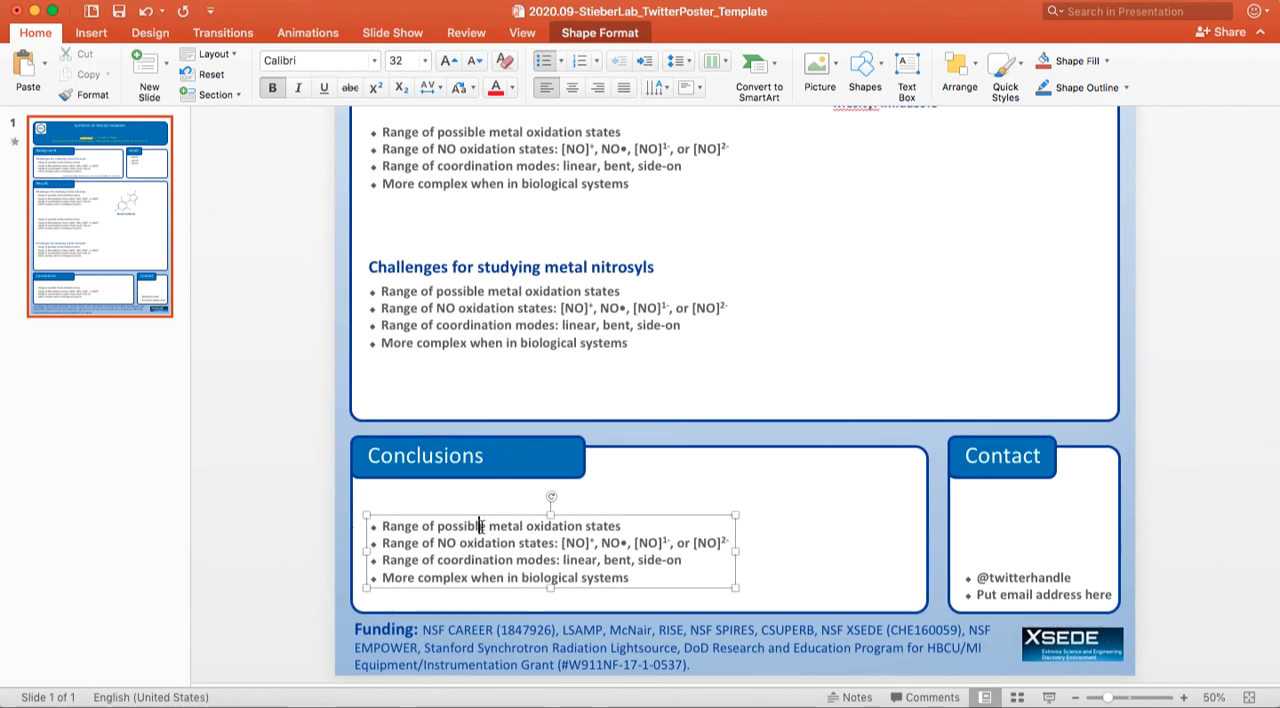
pyautogui.press('Escape')
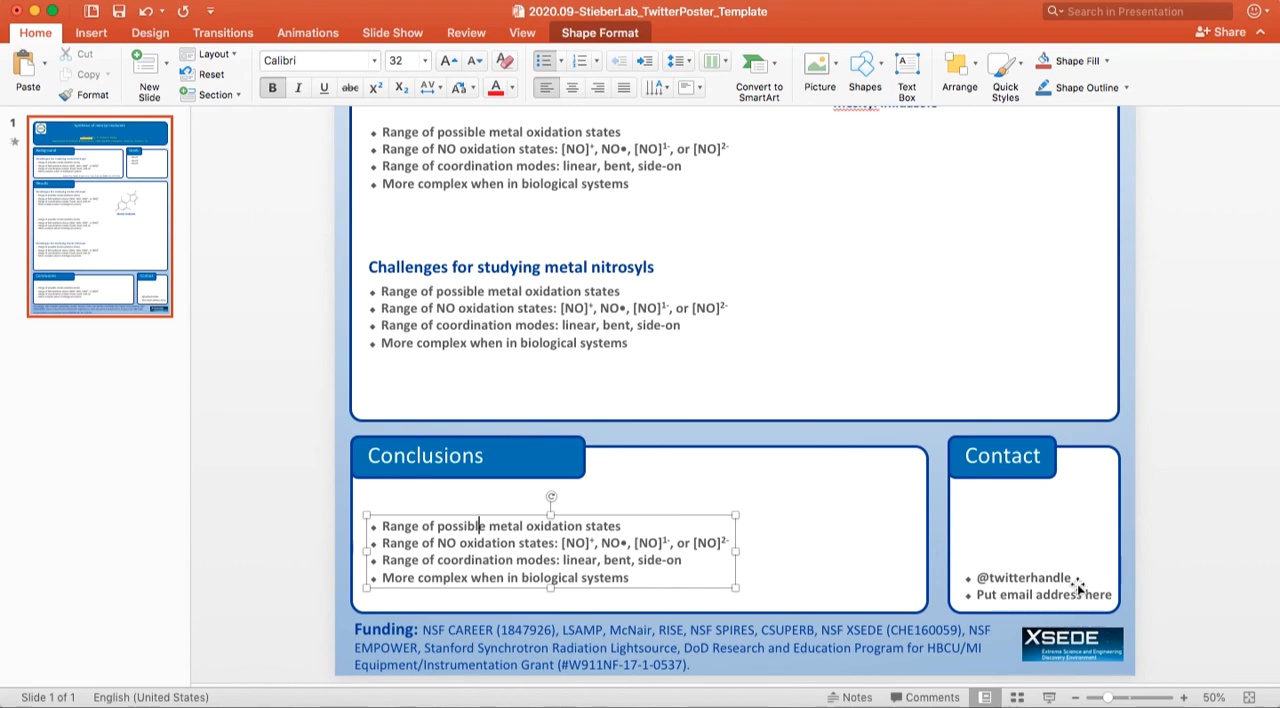
pyautogui.scroll(-1, 828, 338)
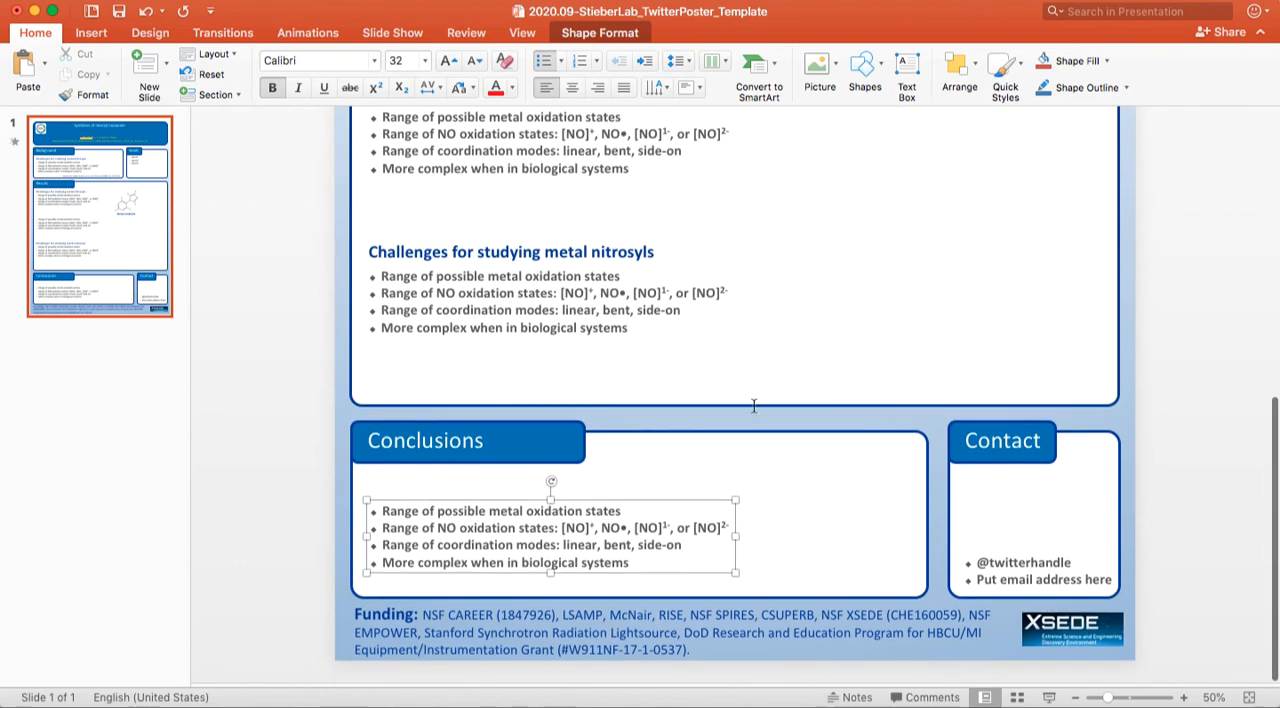
pyautogui.moveTo(427, 614); pyautogui.dragTo(696, 650)
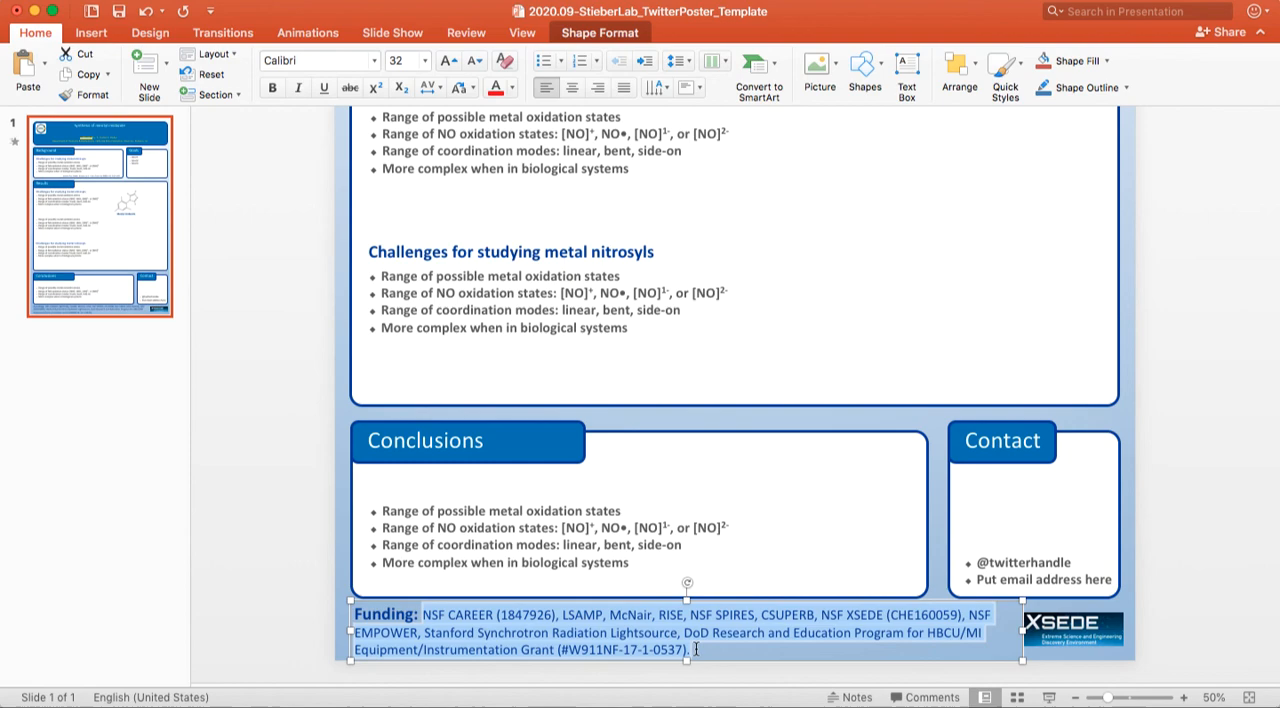
pyautogui.click(1117, 621)
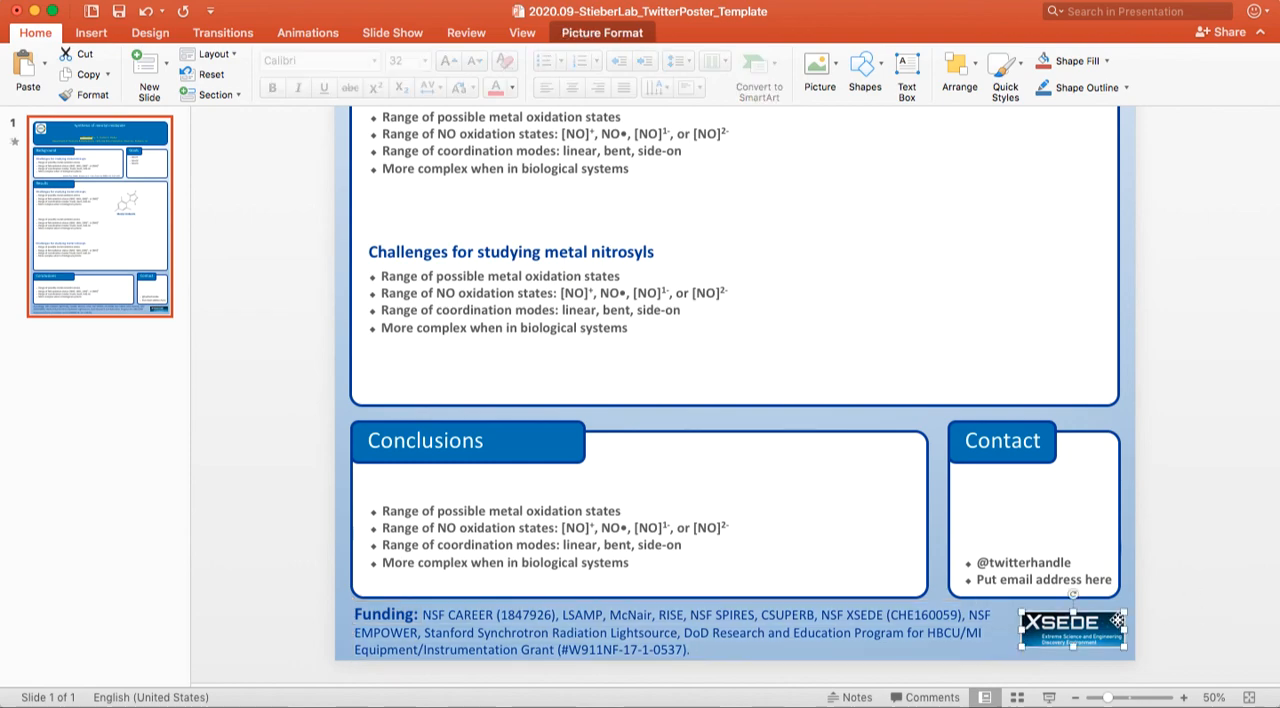